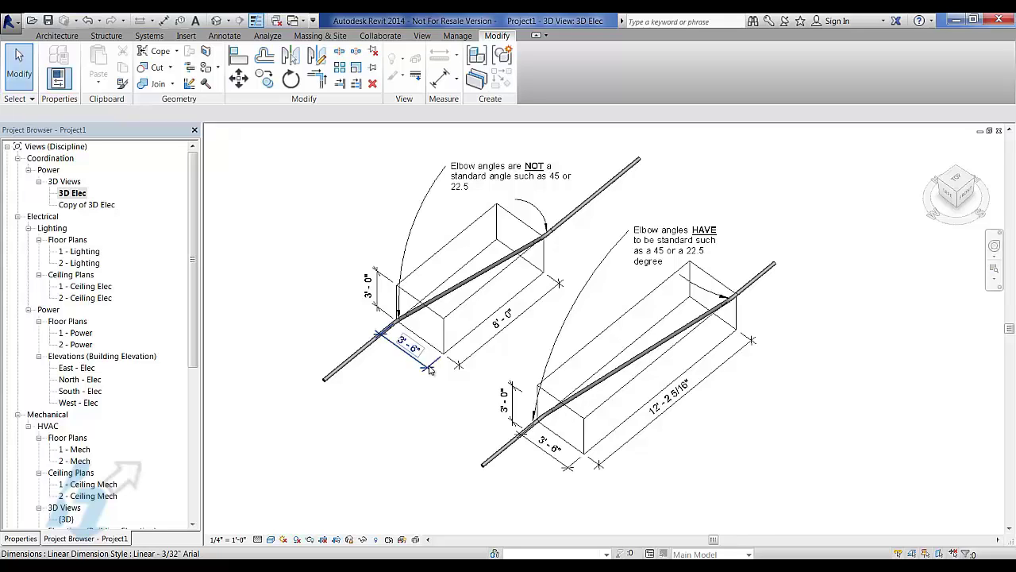
Examine the Angle property of the upper elbow on the conduit run crossing the 8'-0" long box.
{"action": "key", "text": "Escape"}
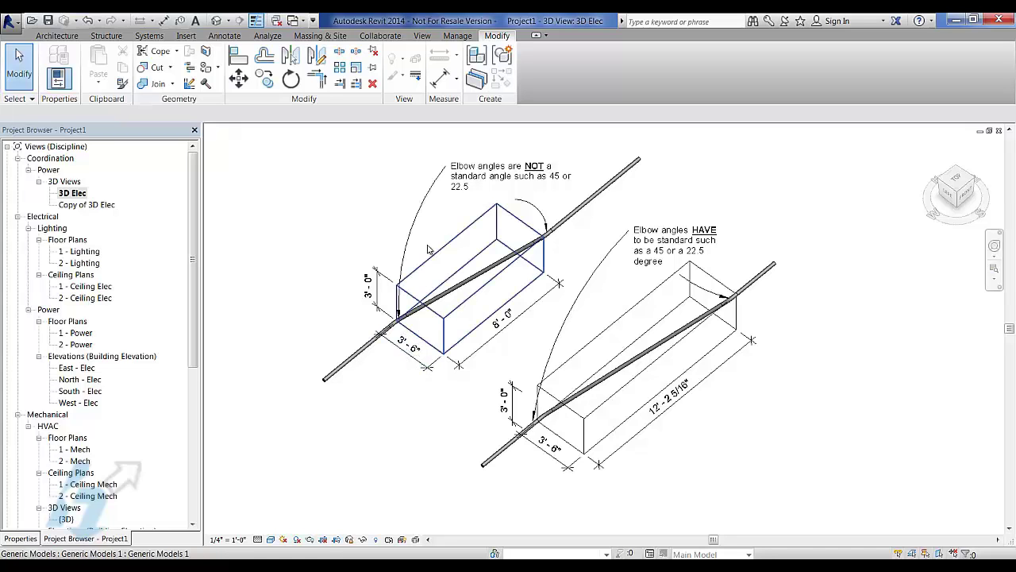
{"action": "scroll", "coordinate": [405, 143], "scroll_direction": "up", "scroll_amount": 3}
{"action": "middle_click_drag", "start_coordinate": [441, 292], "coordinate": [486, 295]}
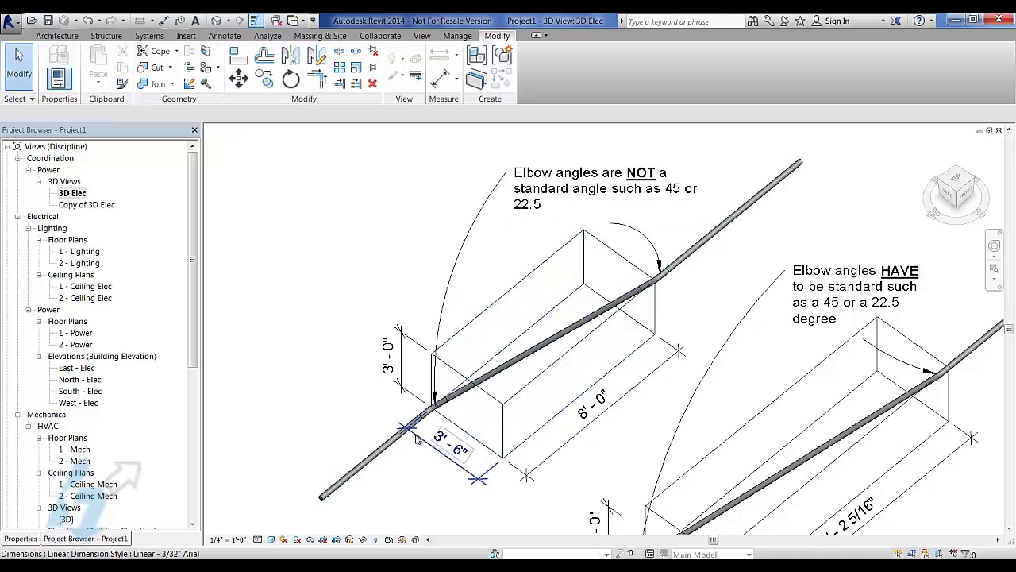
{"action": "left_click", "coordinate": [662, 284]}
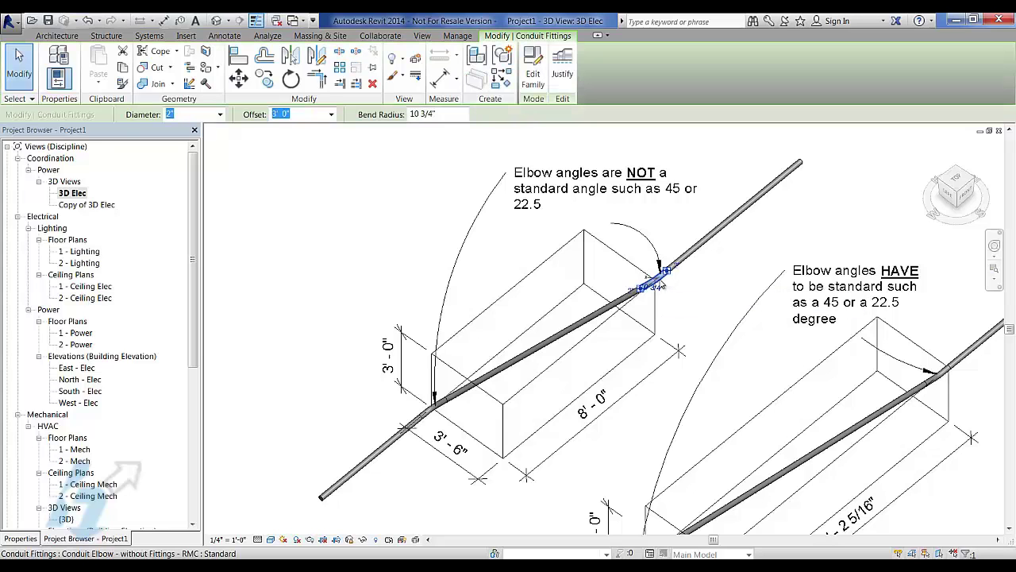
{"action": "left_click", "coordinate": [21, 539]}
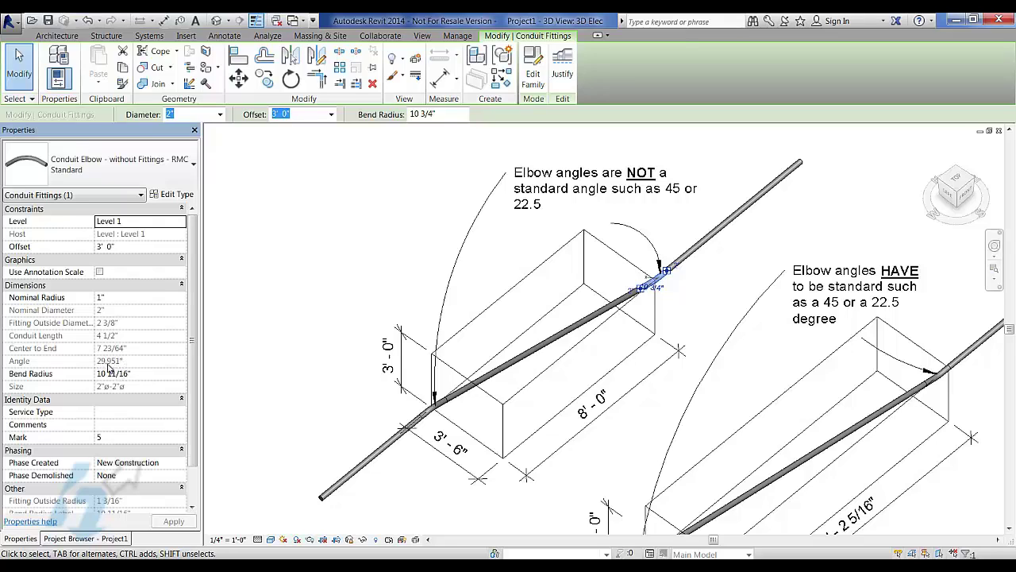
{"action": "left_click", "coordinate": [413, 214]}
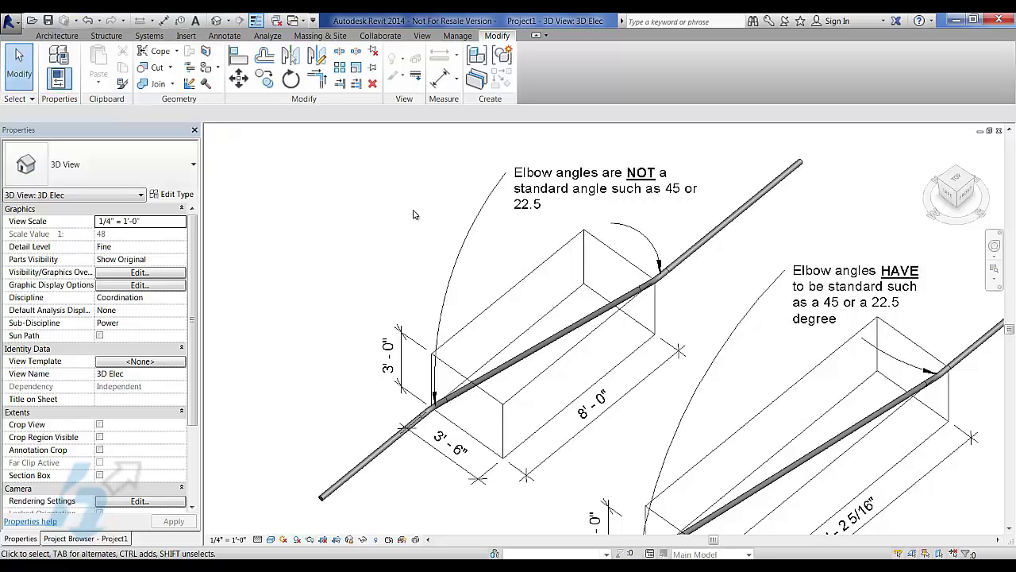
Examine the Angle property of both elbows on the conduit run crossing the longer, 12'-2 5/16" box.
{"action": "middle_click_drag", "start_coordinate": [596, 299], "coordinate": [483, 243]}
{"action": "mouse_move", "coordinate": [687, 416]}
{"action": "middle_mouse_down"}
{"action": "mouse_move", "coordinate": [755, 411]}
{"action": "mouse_move", "coordinate": [691, 408]}
{"action": "middle_mouse_up"}
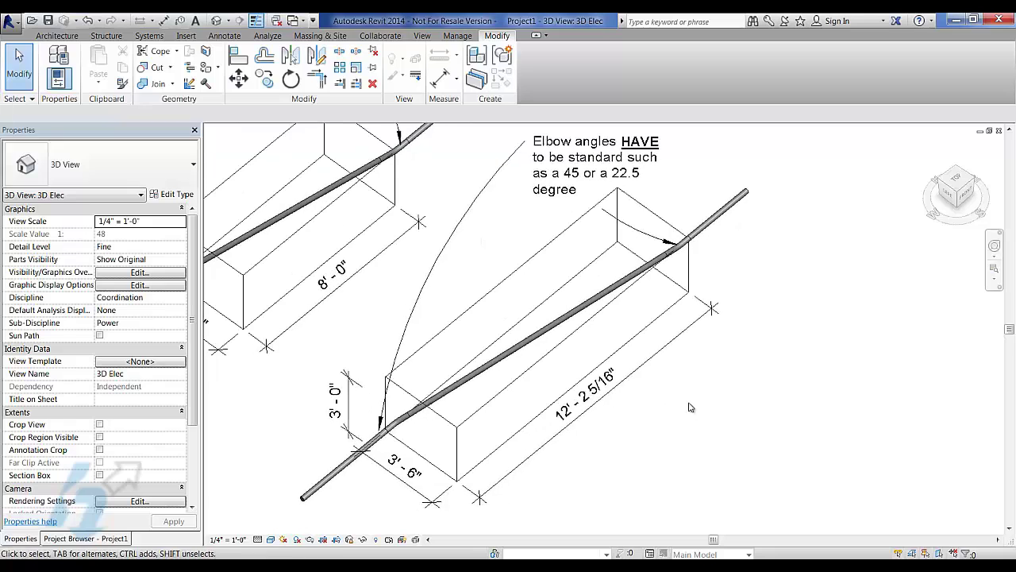
{"action": "left_click", "coordinate": [406, 417]}
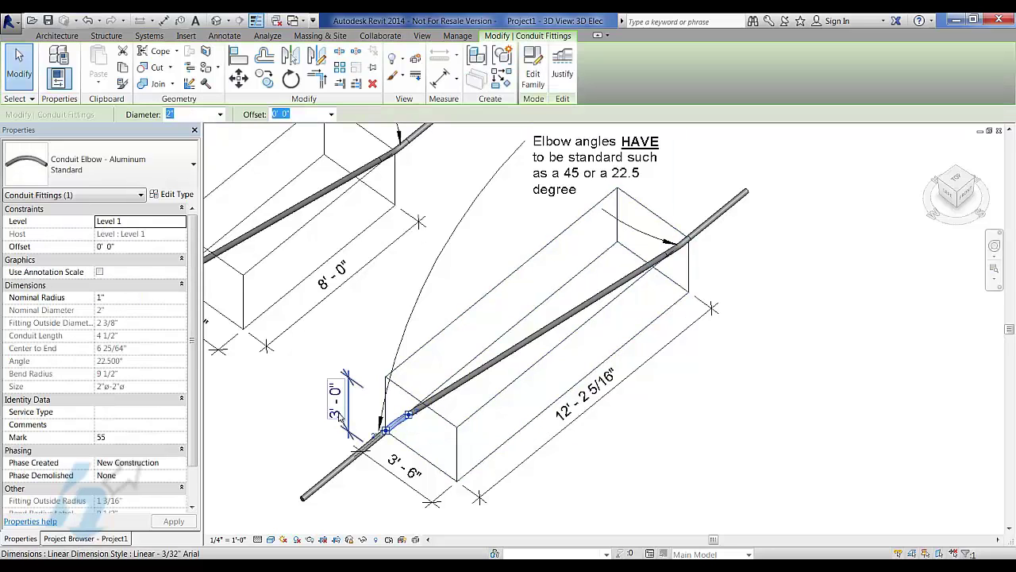
{"action": "left_click", "coordinate": [80, 538]}
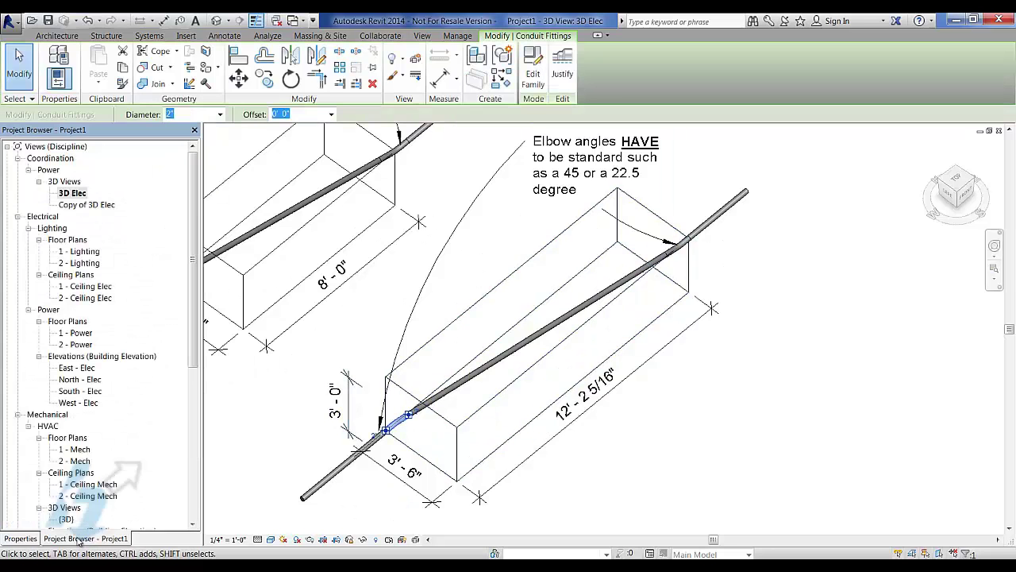
{"action": "left_click", "coordinate": [31, 540]}
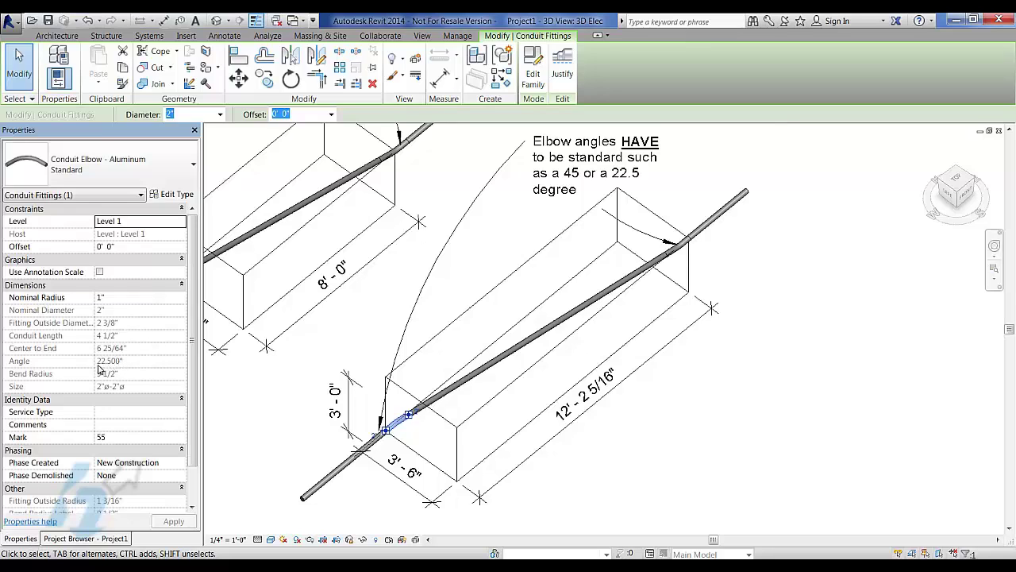
{"action": "left_click", "coordinate": [676, 247]}
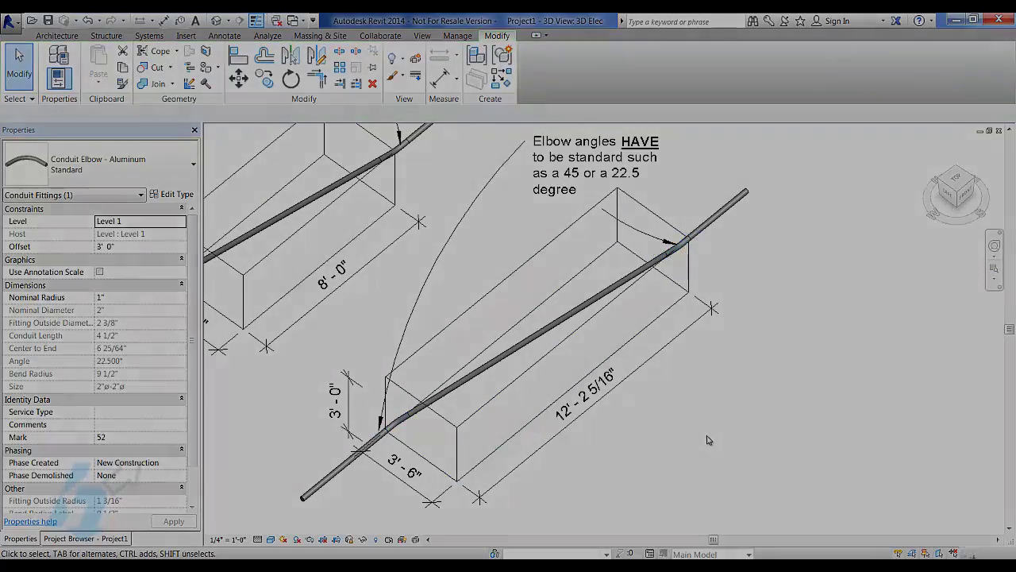
{"action": "left_click", "coordinate": [684, 433]}
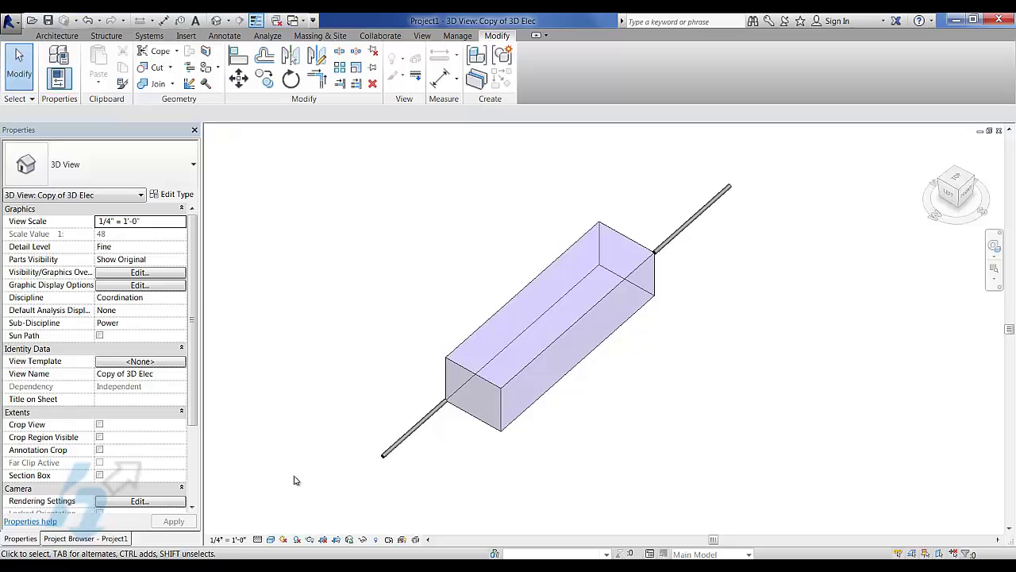
{"action": "scroll", "coordinate": [667, 381], "scroll_direction": "up", "scroll_amount": 3}
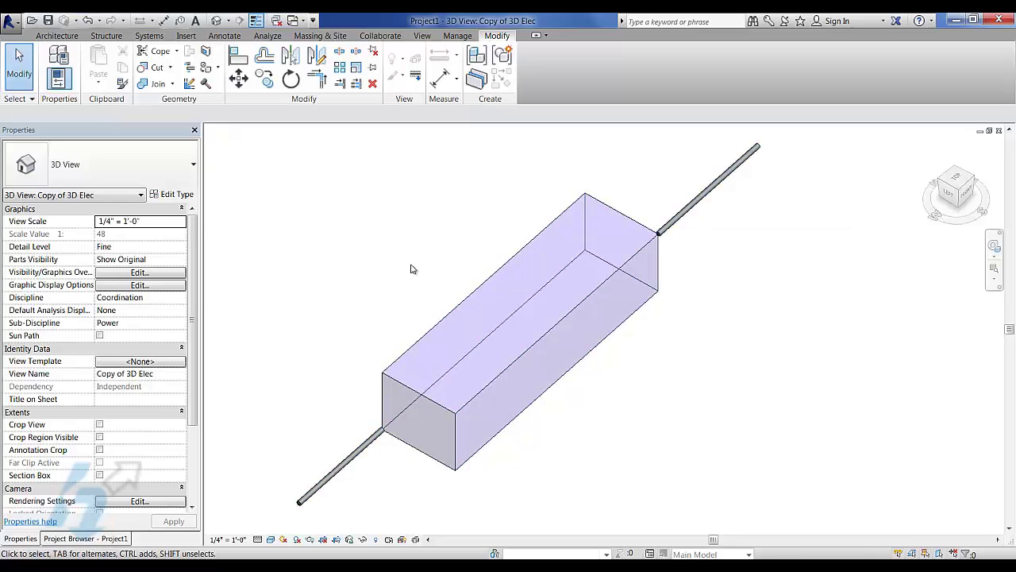
{"action": "middle_click_drag", "start_coordinate": [297, 347], "coordinate": [313, 342]}
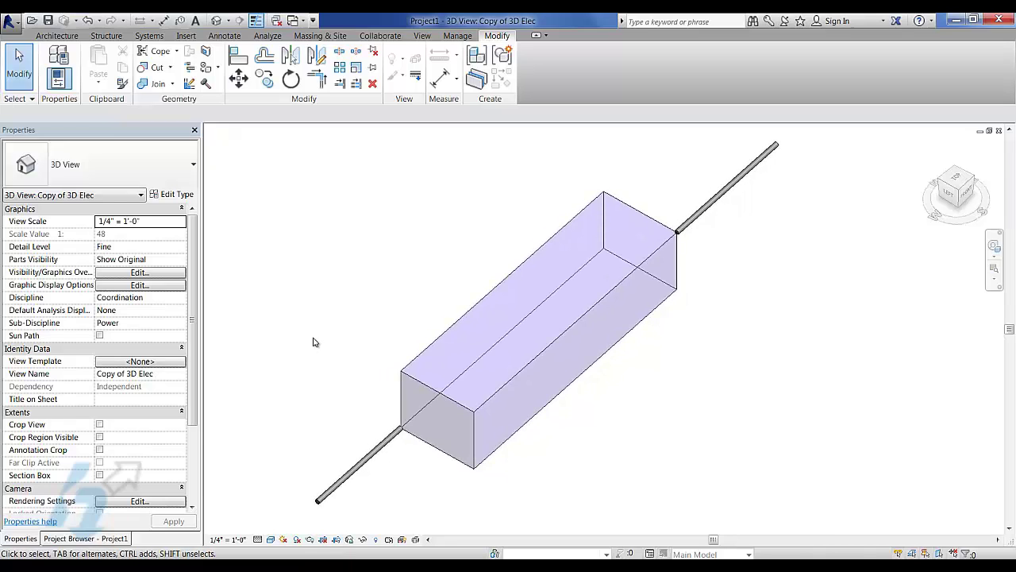
{"action": "left_click", "coordinate": [385, 449]}
{"action": "left_click", "coordinate": [717, 204], "text": "ctrl"}
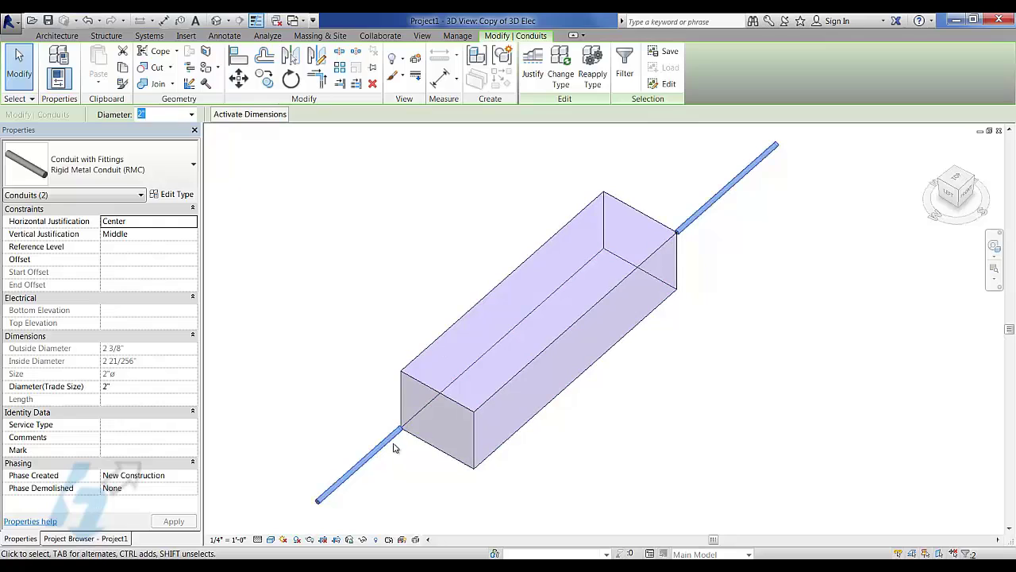
{"action": "left_click", "coordinate": [362, 539]}
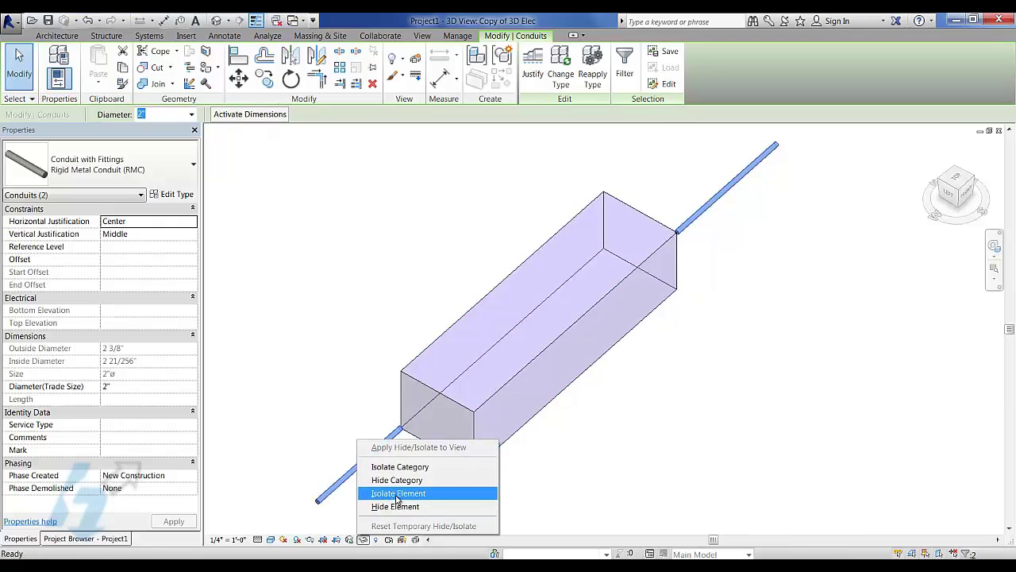
{"action": "left_click", "coordinate": [398, 256]}
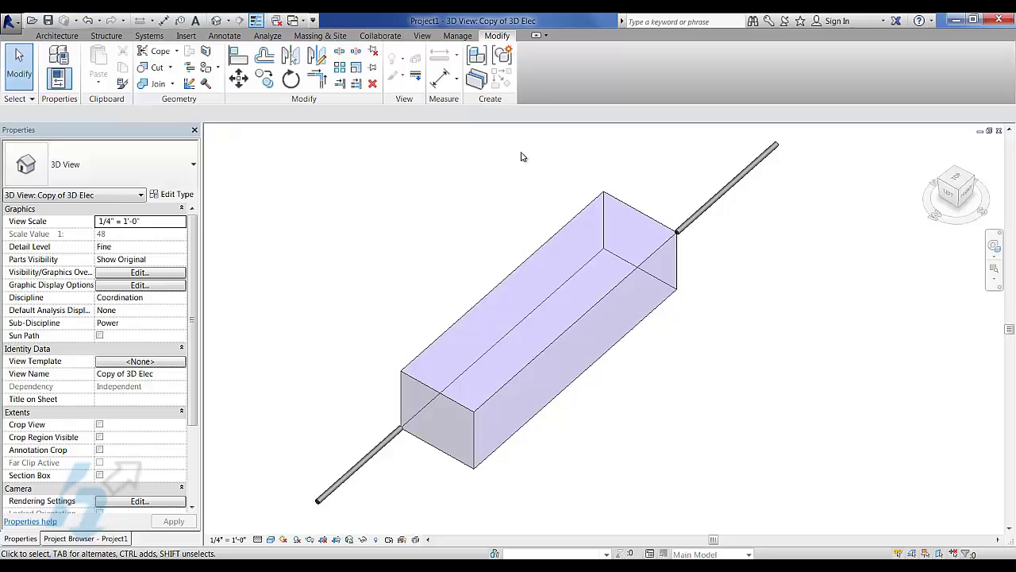
Set the fitting angle option in Electrical Settings to Use any angle.
{"action": "left_click", "coordinate": [452, 36]}
{"action": "left_click", "coordinate": [418, 67]}
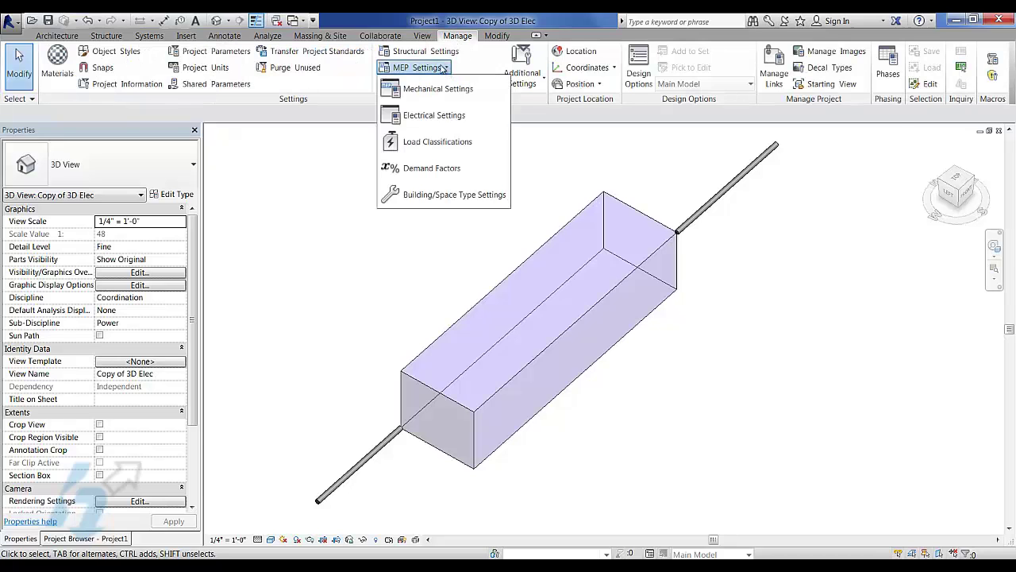
{"action": "left_click", "coordinate": [436, 116]}
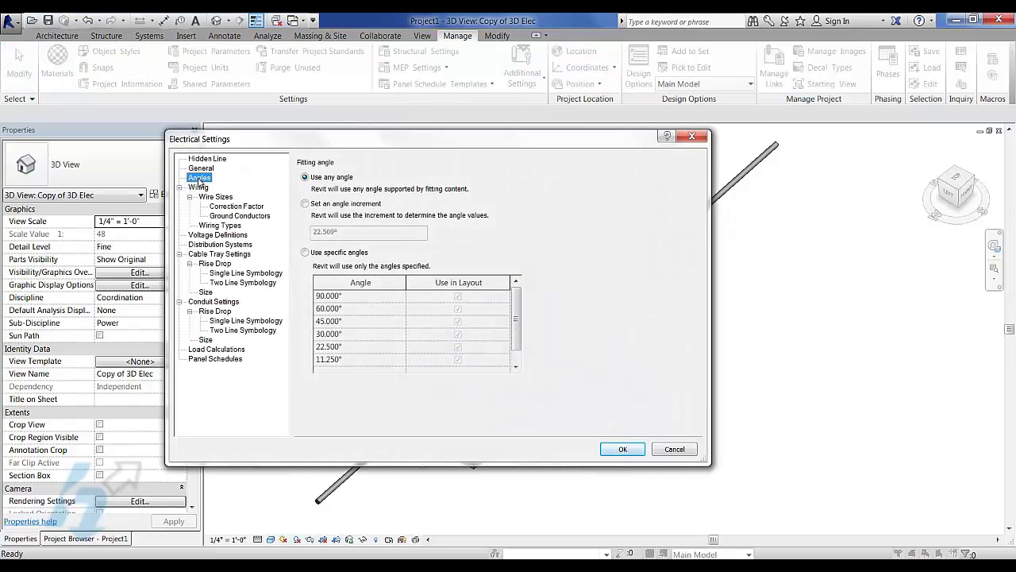
{"action": "left_click", "coordinate": [200, 178]}
{"action": "left_click", "coordinate": [306, 180]}
{"action": "left_click_drag", "start_coordinate": [375, 144], "coordinate": [468, 141]}
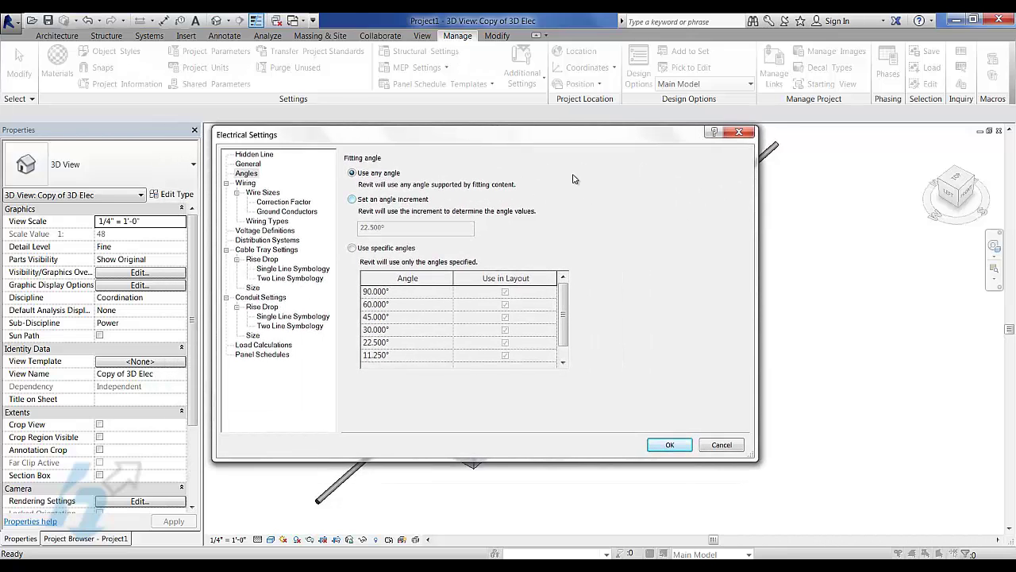
{"action": "left_click_drag", "start_coordinate": [560, 136], "coordinate": [432, 116]}
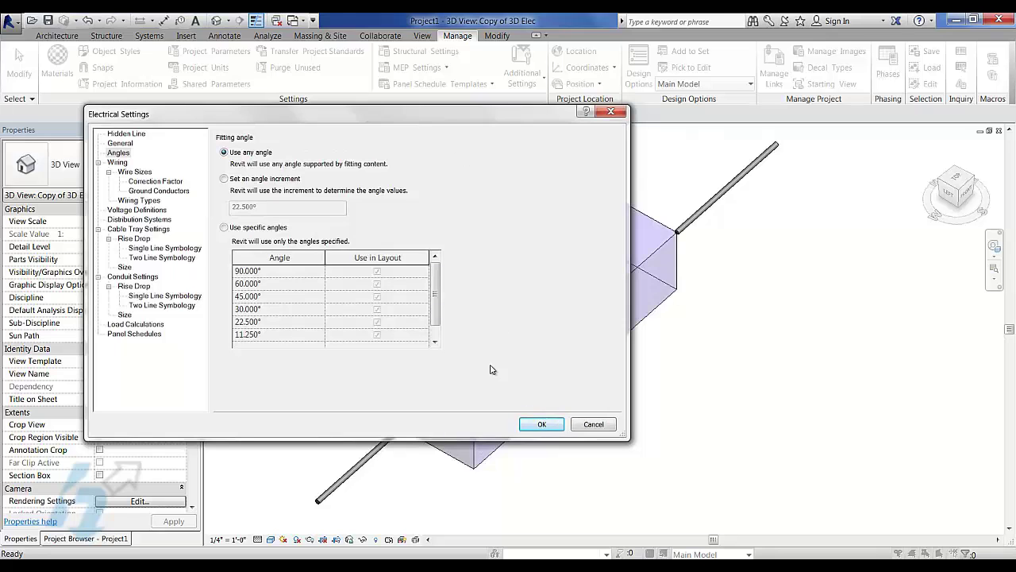
{"action": "left_click", "coordinate": [543, 424]}
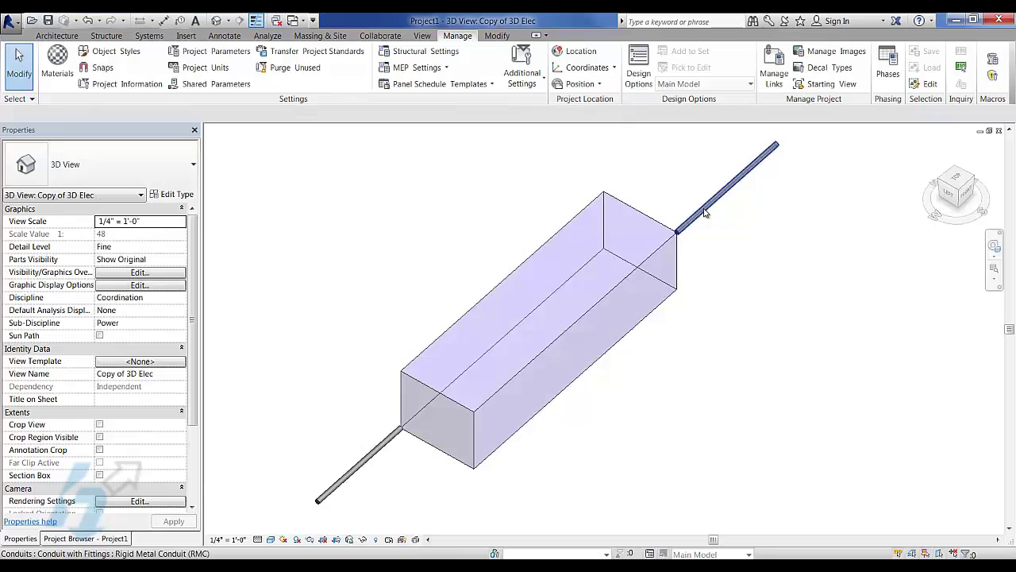
Draw a conduit from the lower conduit's inner end to the upper conduit's inner end with Ignore Slope to Connect enabled.
{"action": "left_click", "coordinate": [385, 443]}
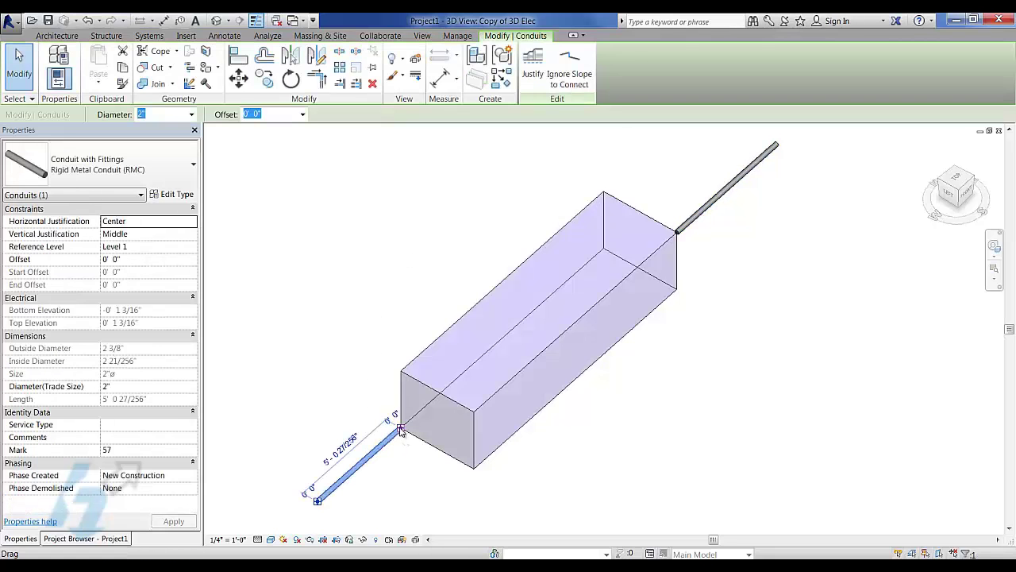
{"action": "right_click", "coordinate": [402, 430]}
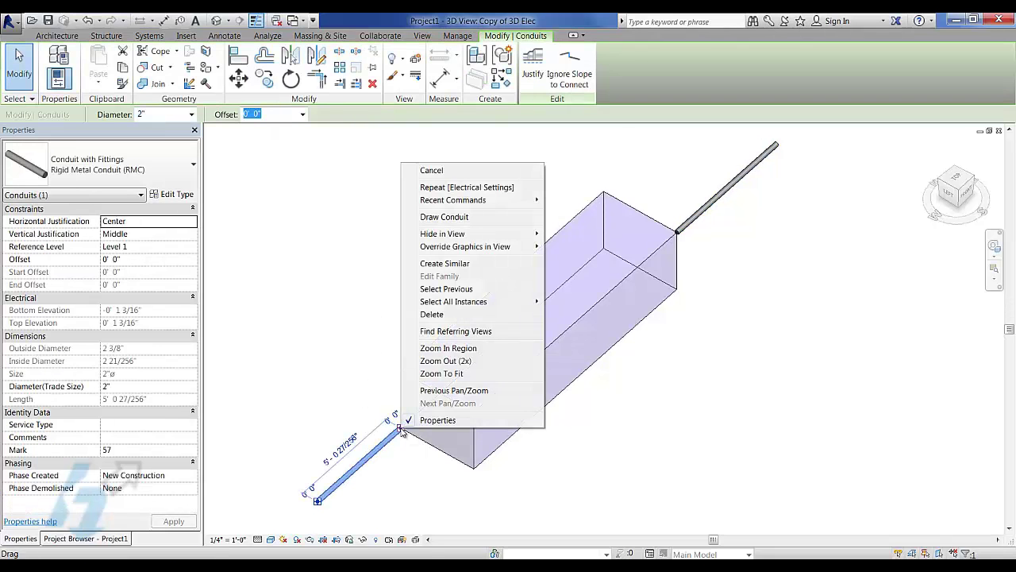
{"action": "left_click", "coordinate": [444, 217]}
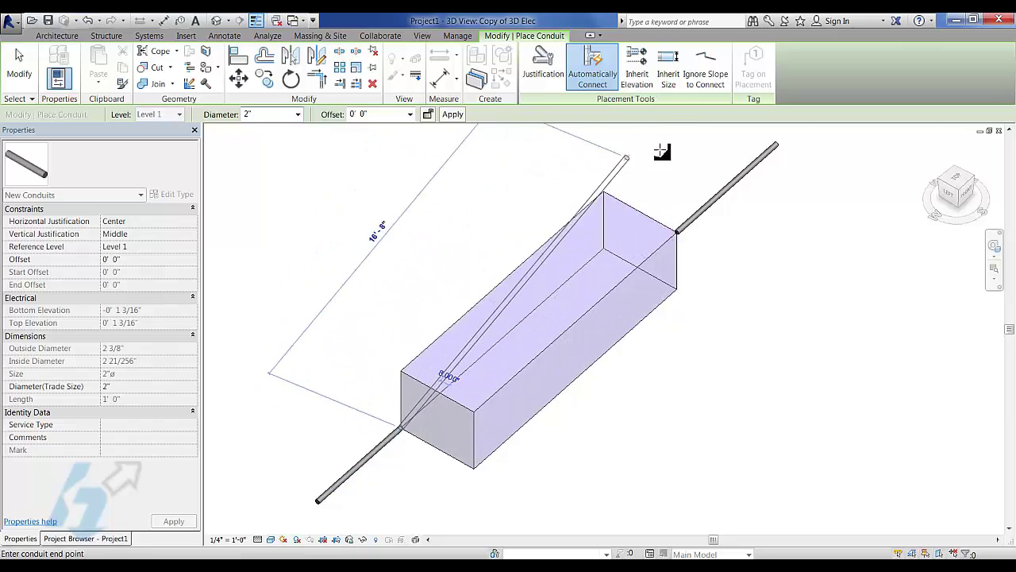
{"action": "left_click", "coordinate": [706, 77]}
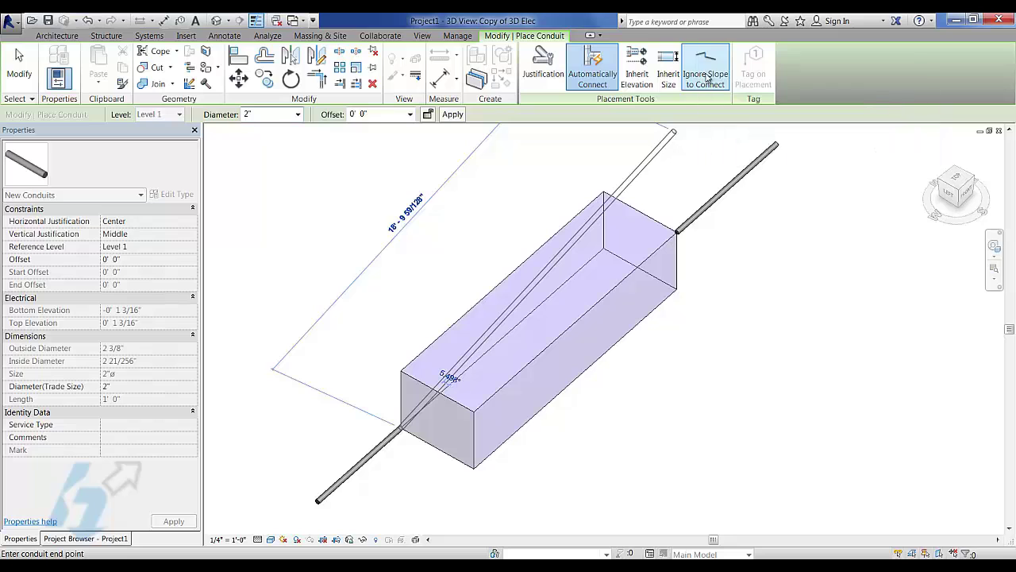
{"action": "left_click", "coordinate": [677, 231]}
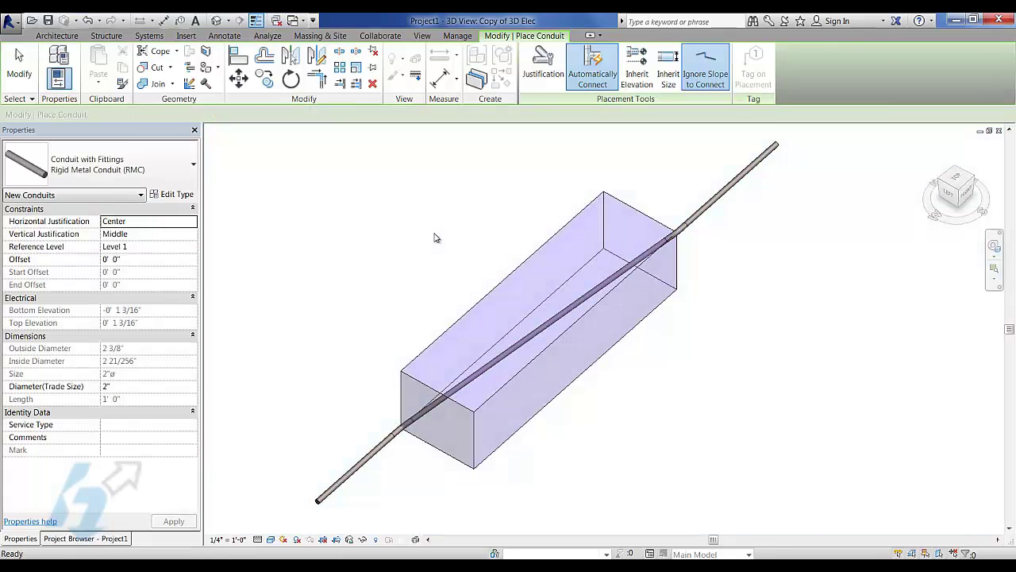
{"action": "key", "text": "Escape"}
Examine the Angle property of the two elbows at the ends of the new sloped conduit.
{"action": "left_click", "coordinate": [681, 232]}
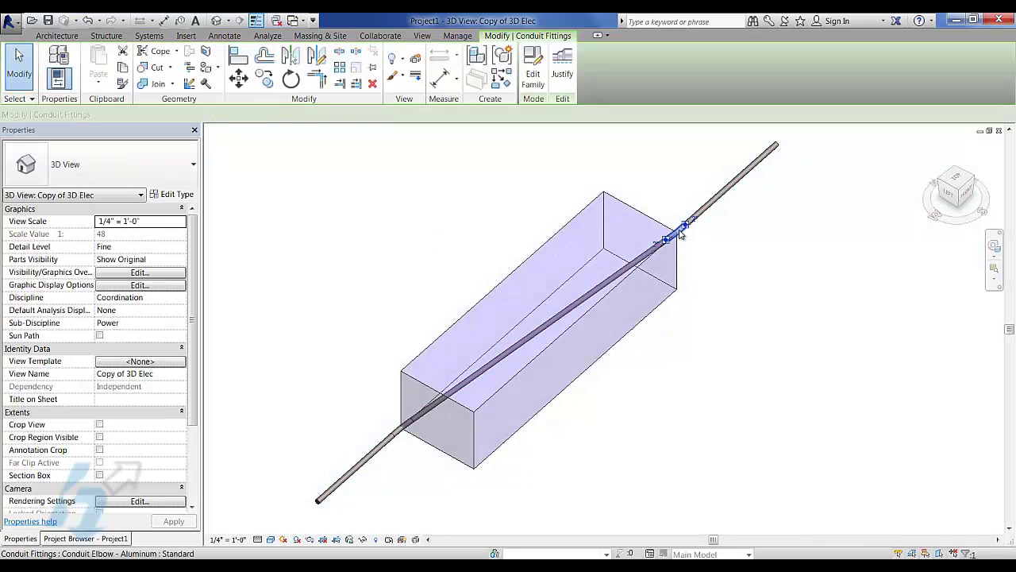
{"action": "left_click", "coordinate": [397, 425], "text": "ctrl"}
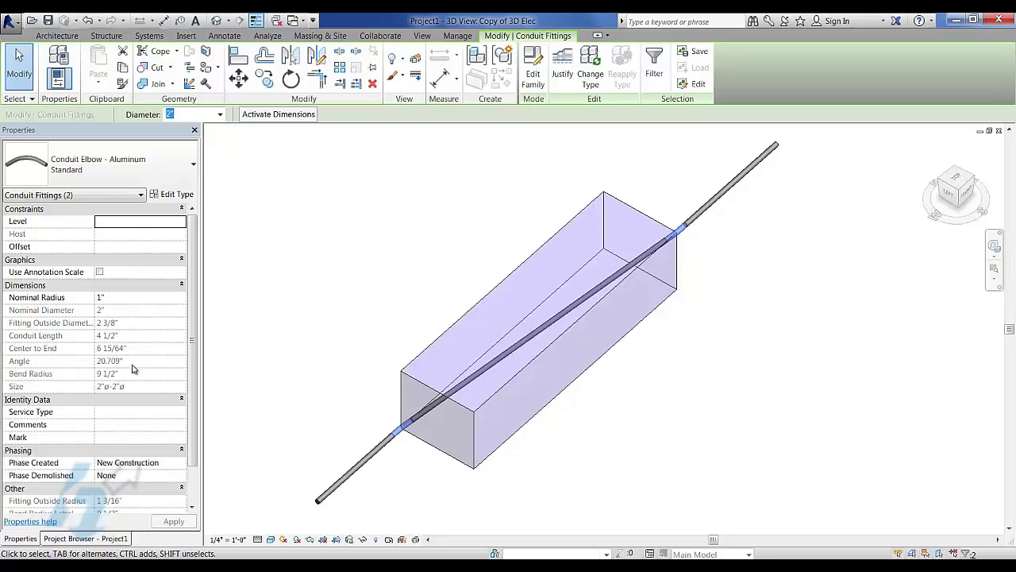
{"action": "left_click", "coordinate": [406, 262]}
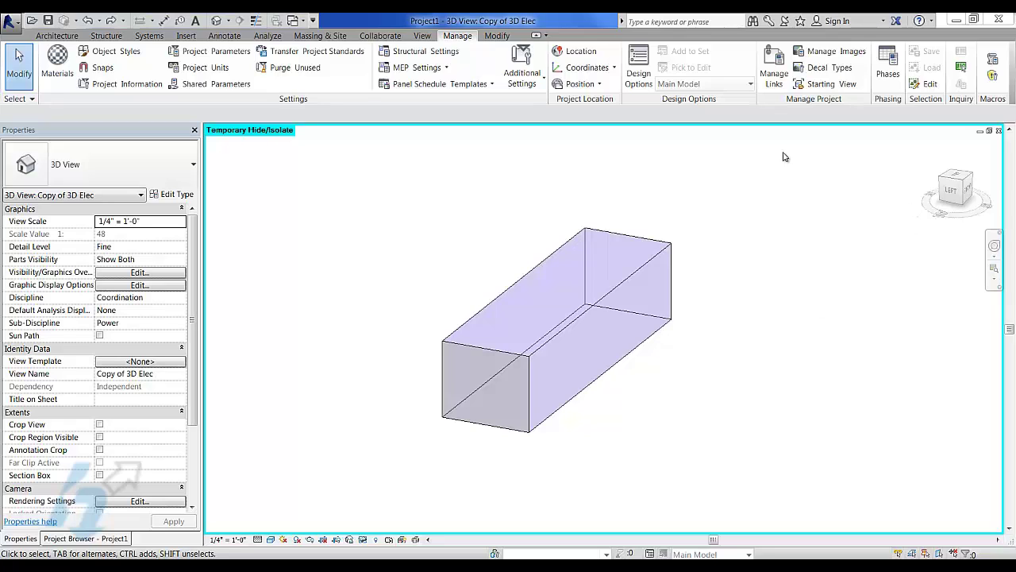
Set the fitting angle option in Electrical Settings to Use specific angles.
{"action": "left_click", "coordinate": [423, 68]}
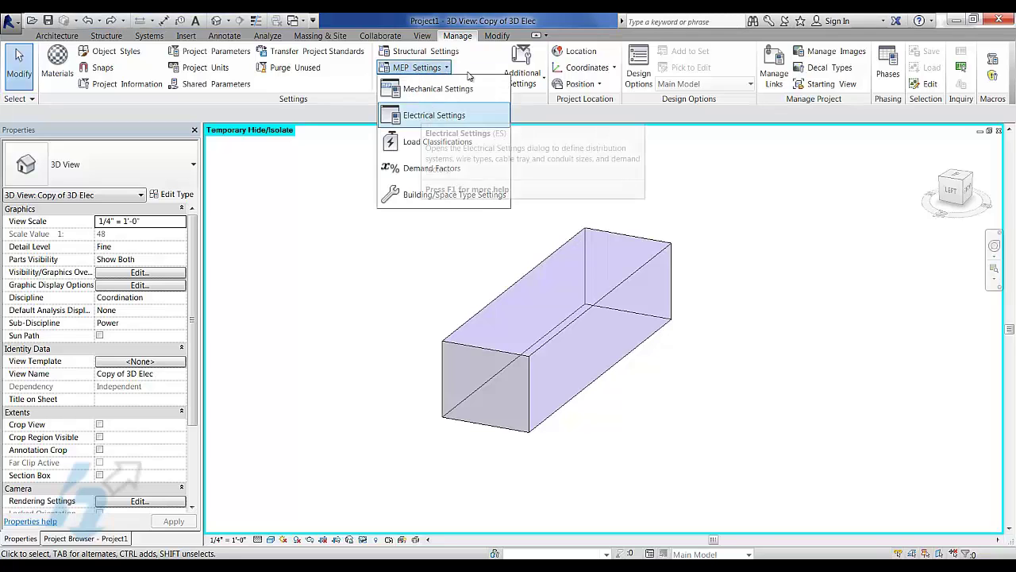
{"action": "left_click", "coordinate": [461, 38]}
{"action": "left_click", "coordinate": [418, 69]}
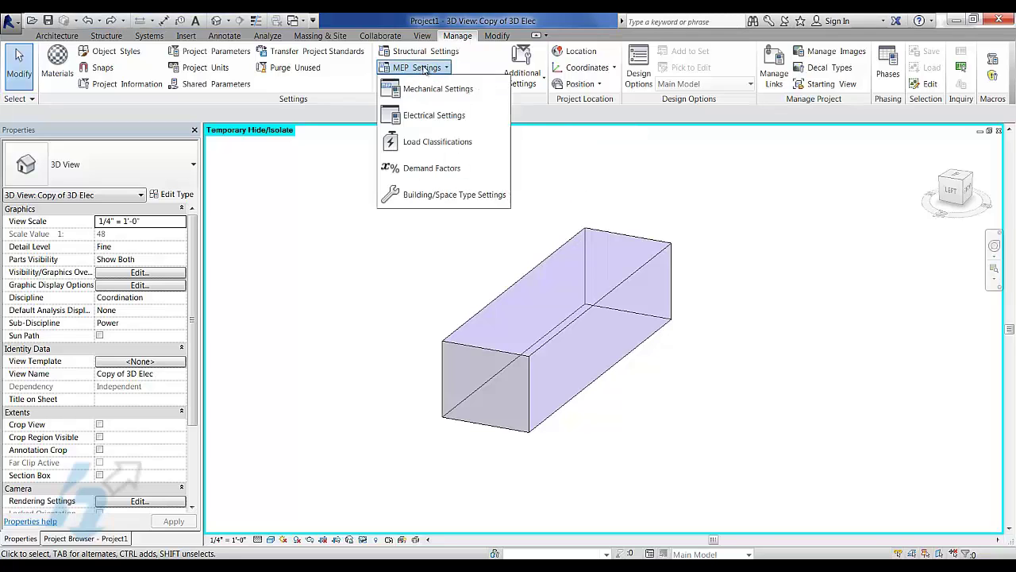
{"action": "left_click", "coordinate": [419, 116]}
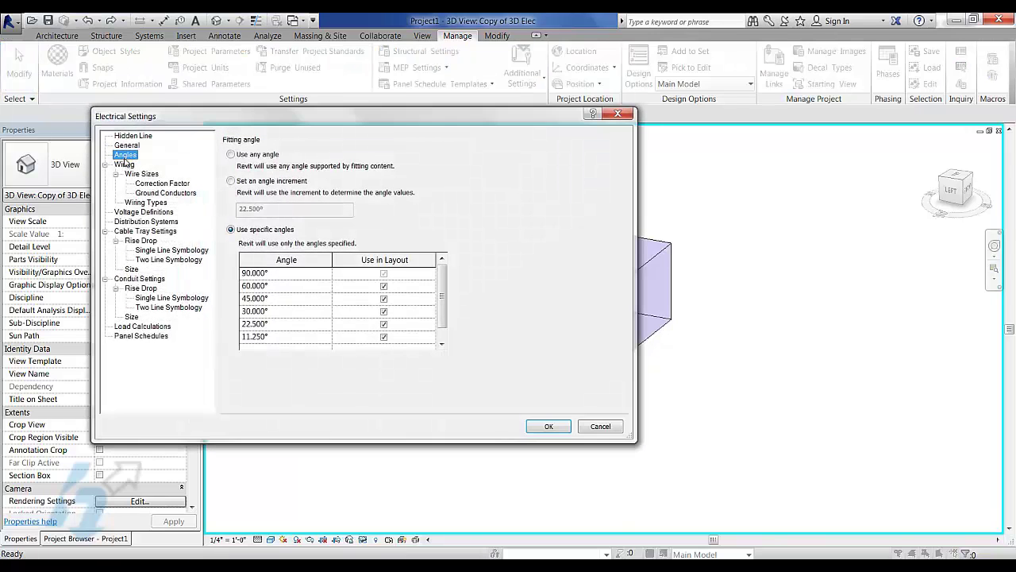
{"action": "left_click", "coordinate": [231, 229]}
{"action": "left_click", "coordinate": [549, 427]}
Draw a 2" conduit in the top view: straight about 6'-6" along the box, diagonally across it, then straight past its far end.
{"action": "left_click", "coordinate": [958, 178]}
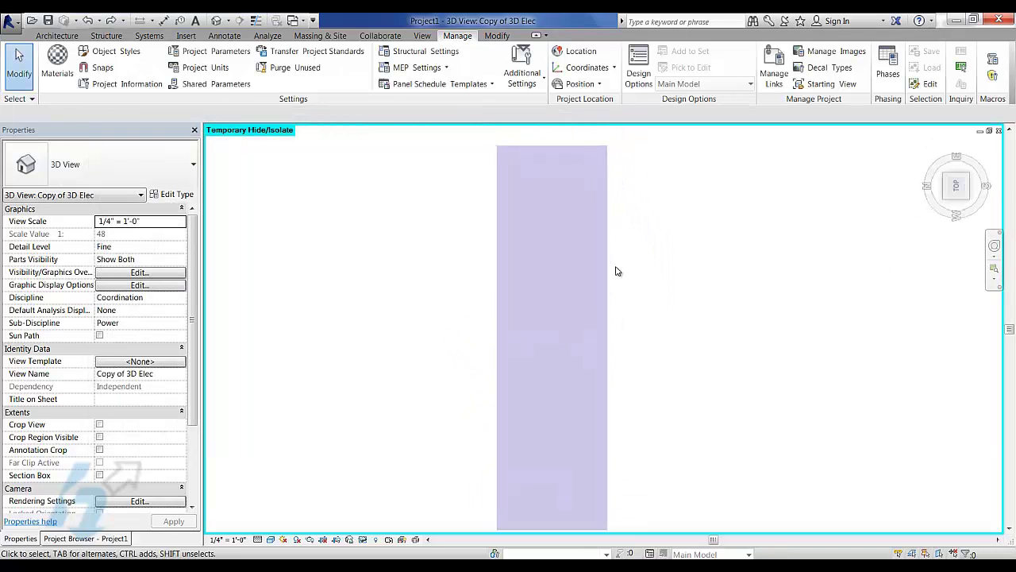
{"action": "left_click", "coordinate": [149, 35]}
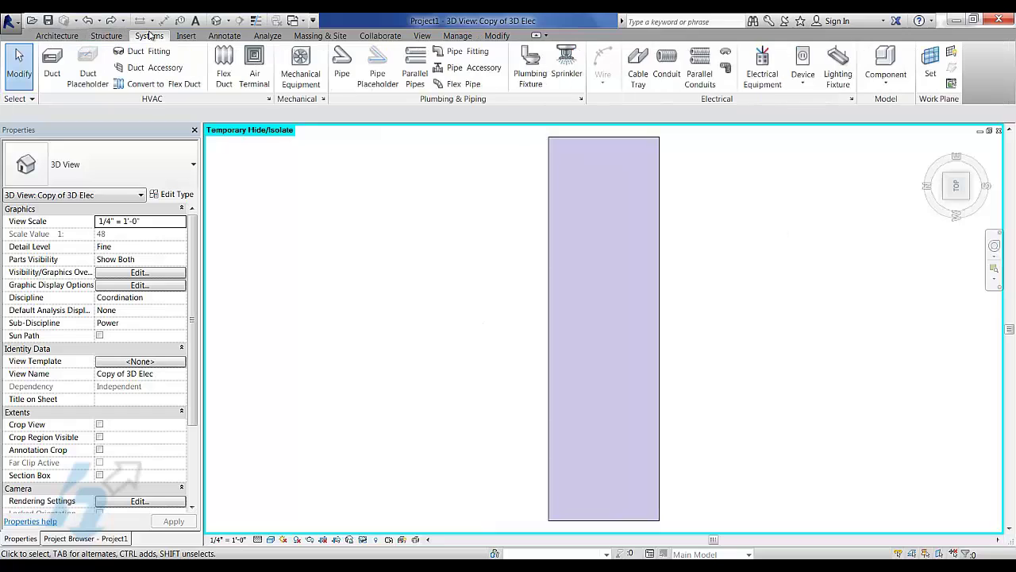
{"action": "left_click", "coordinate": [665, 65]}
{"action": "scroll", "coordinate": [525, 356], "scroll_direction": "down", "scroll_amount": 3}
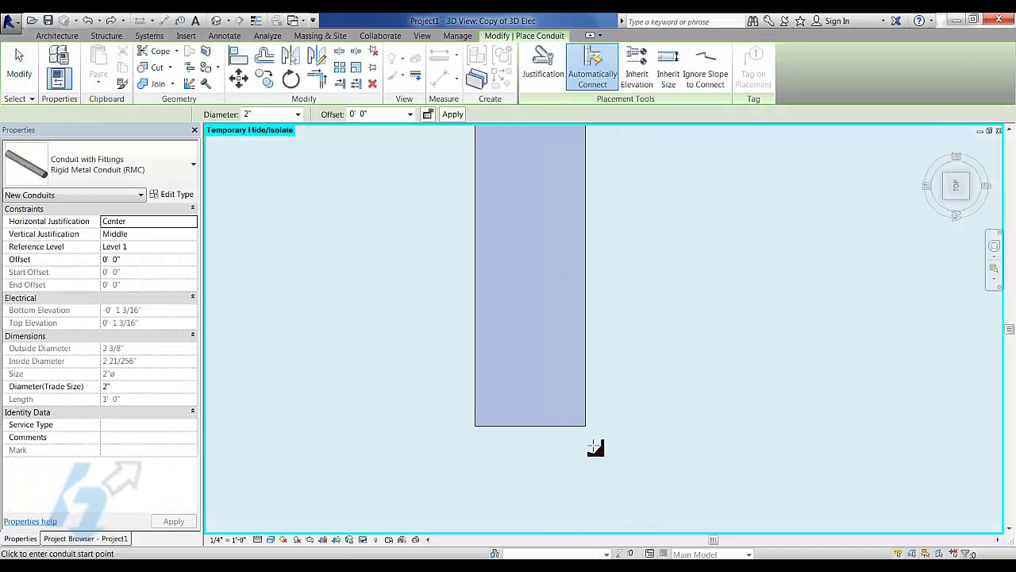
{"action": "left_click", "coordinate": [538, 493]}
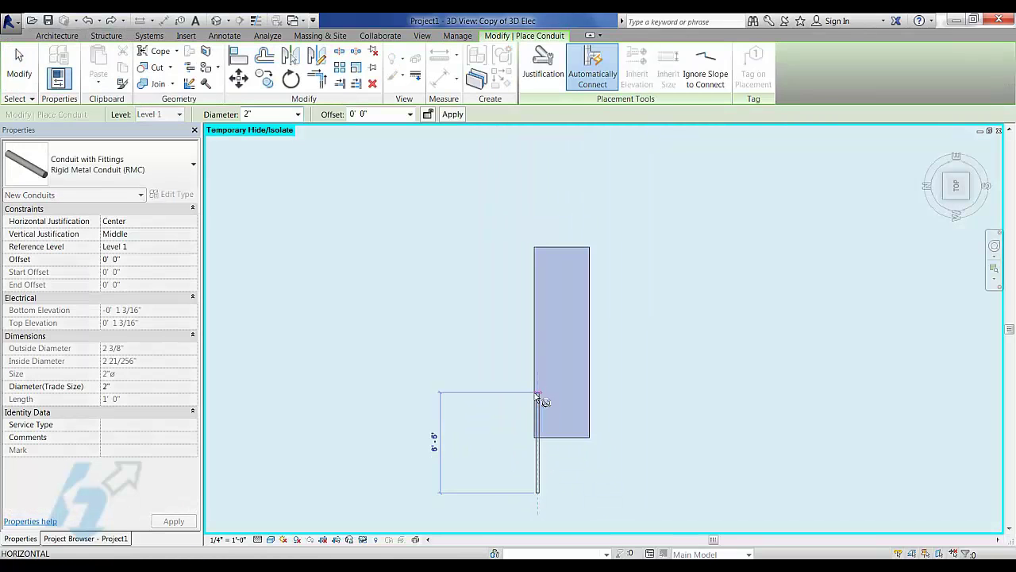
{"action": "left_click", "coordinate": [536, 396]}
{"action": "left_click", "coordinate": [589, 322]}
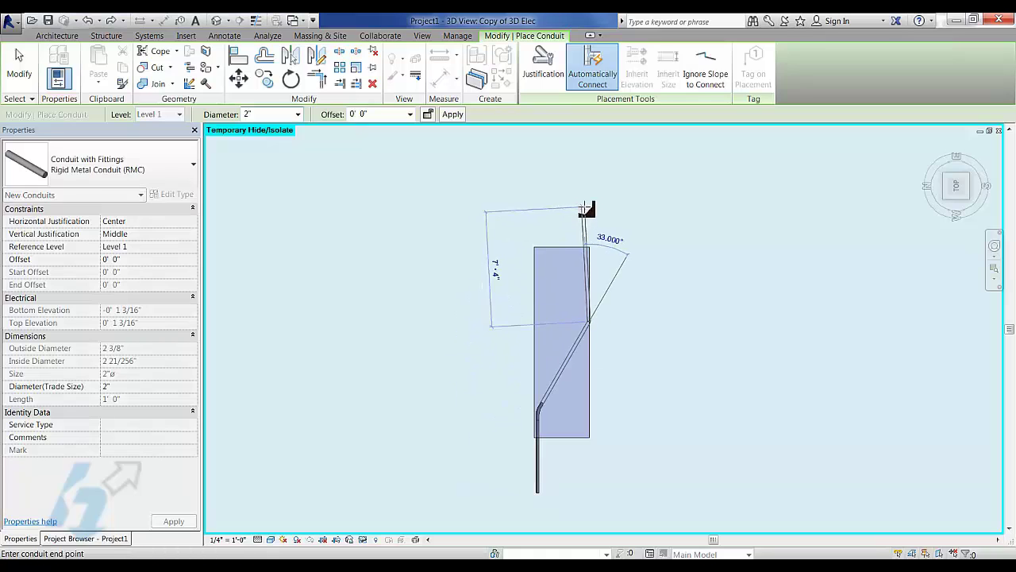
{"action": "left_click", "coordinate": [588, 208]}
{"action": "key", "text": "Escape"}
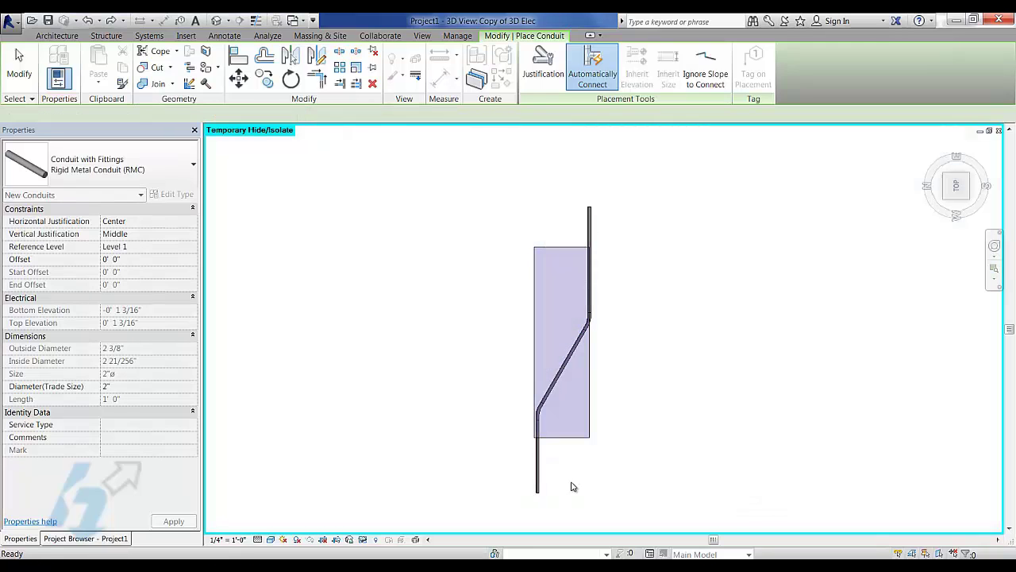
{"action": "scroll", "coordinate": [538, 384], "scroll_direction": "up", "scroll_amount": 3}
{"action": "key", "text": "Escape"}
Examine the Angle property of the elbow joining the near straight conduit to the diagonal.
{"action": "left_click", "coordinate": [515, 353]}
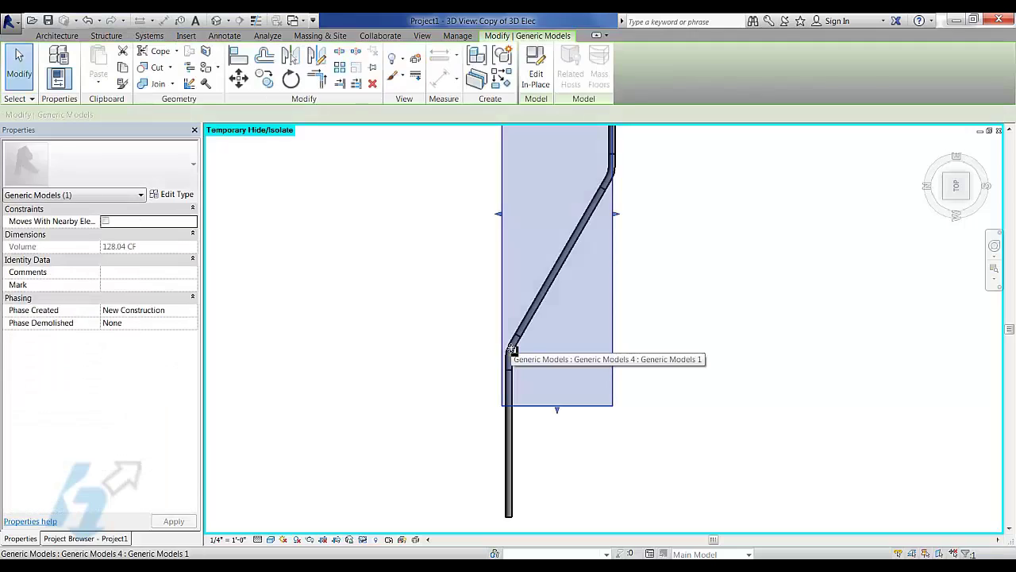
{"action": "left_click", "coordinate": [513, 349]}
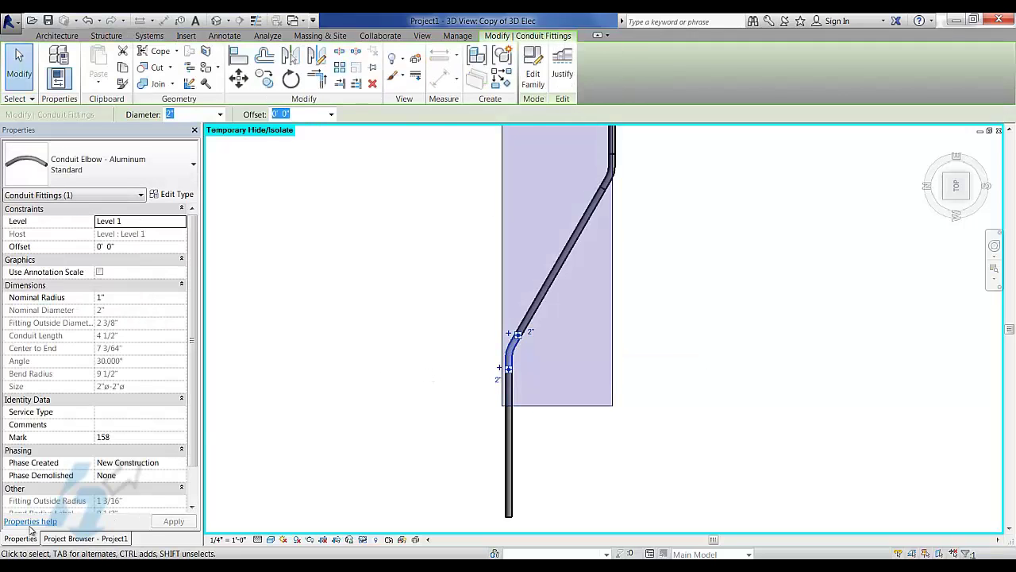
{"action": "left_click", "coordinate": [70, 538]}
{"action": "left_click", "coordinate": [31, 538]}
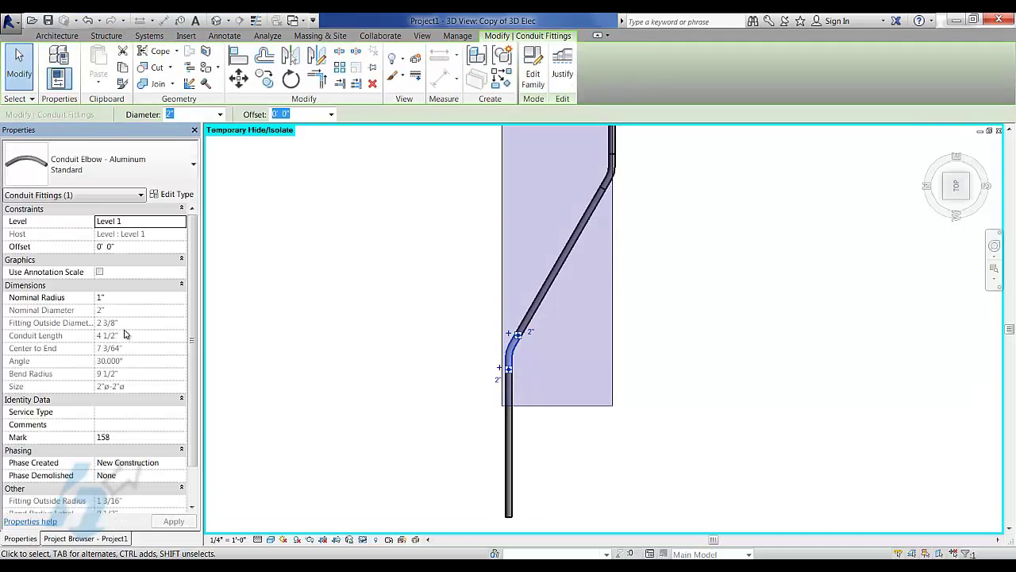
{"action": "left_click", "coordinate": [455, 374]}
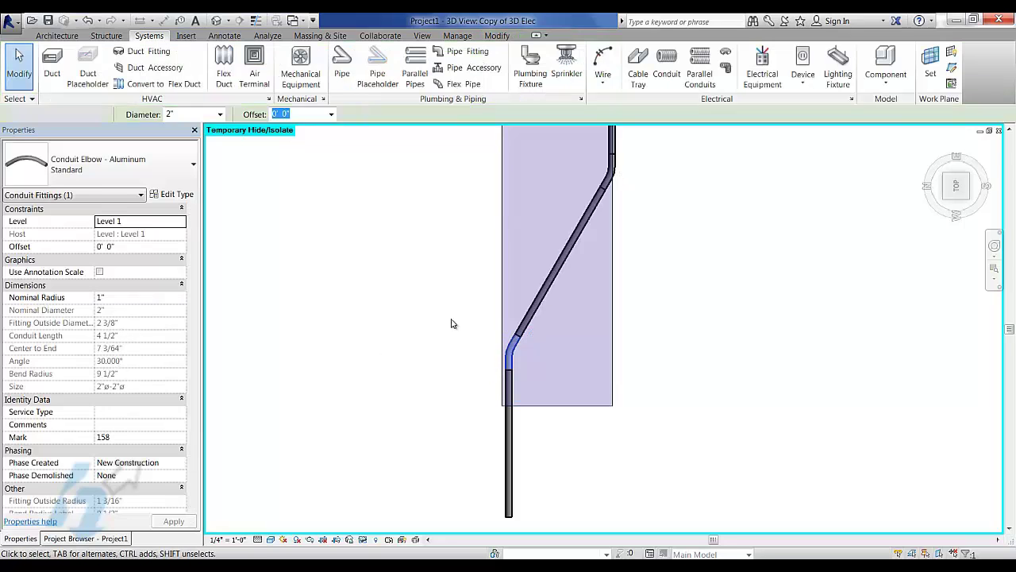
Align the centerline of the near straight conduit with the box's left side edge.
{"action": "scroll", "coordinate": [466, 403], "scroll_direction": "down", "scroll_amount": 2}
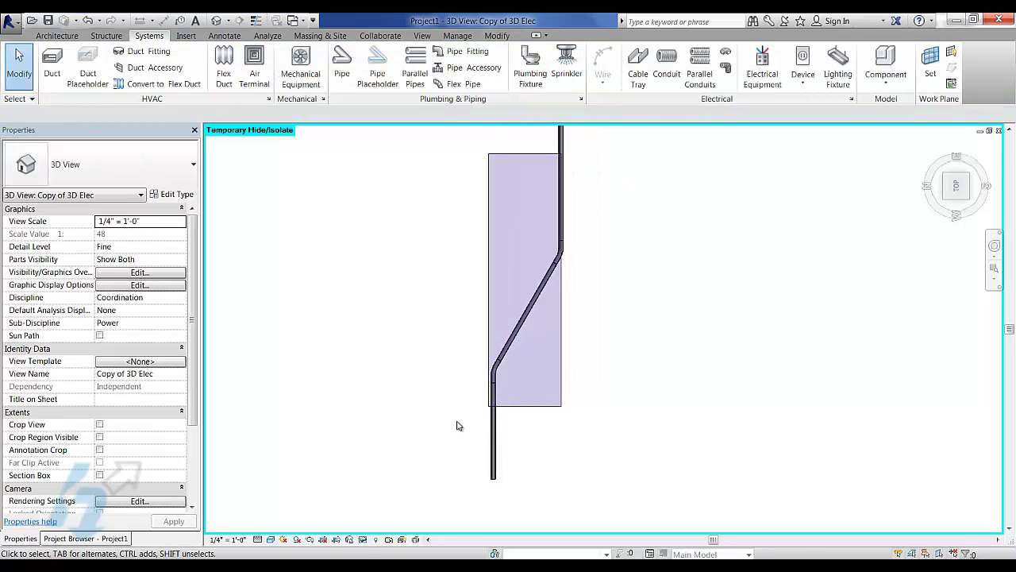
{"action": "key", "text": "a"}
{"action": "key", "text": "l"}
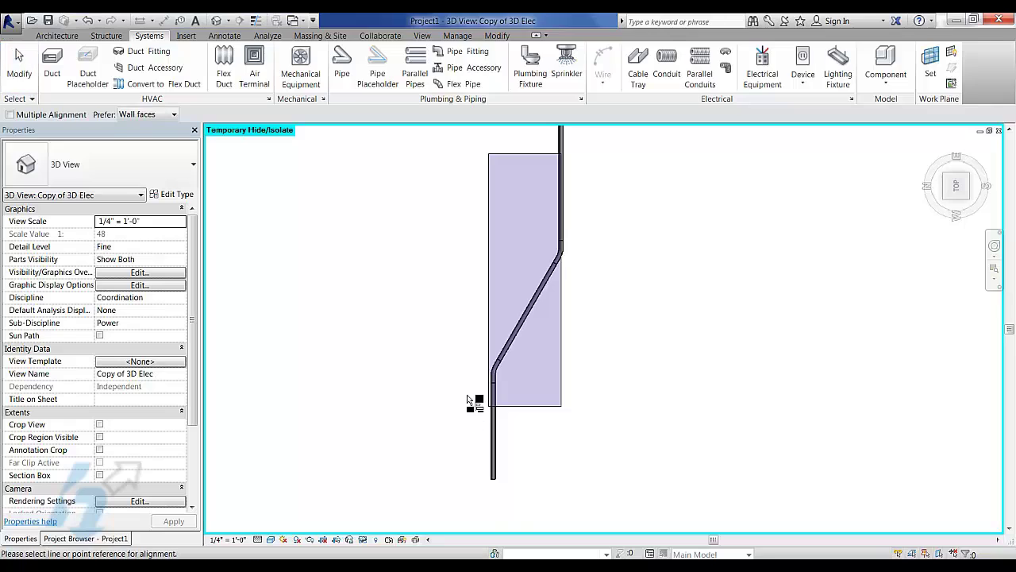
{"action": "scroll", "coordinate": [470, 381], "scroll_direction": "up", "scroll_amount": 3}
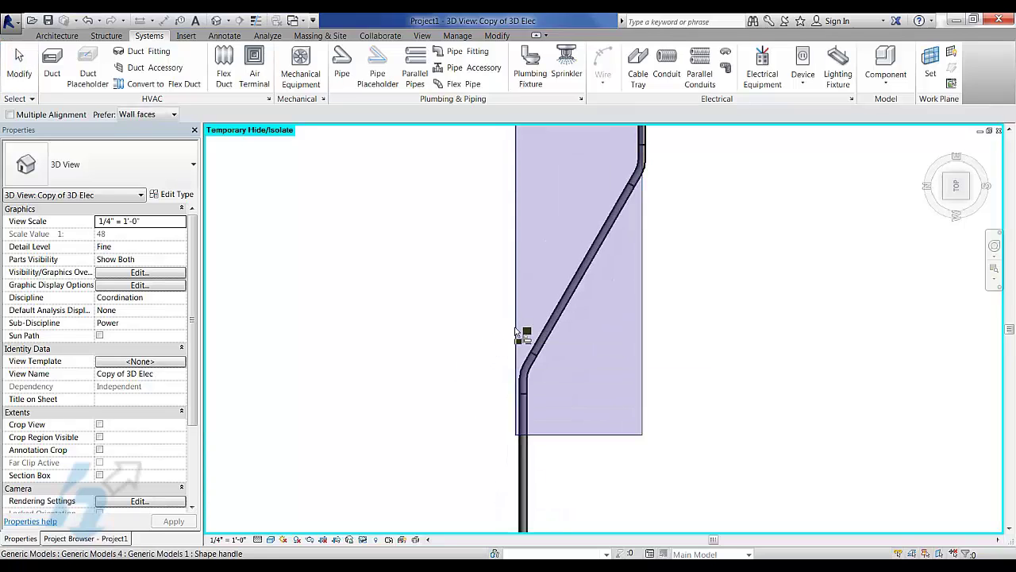
{"action": "left_click", "coordinate": [516, 333]}
{"action": "middle_click_drag", "start_coordinate": [456, 483], "coordinate": [445, 408]}
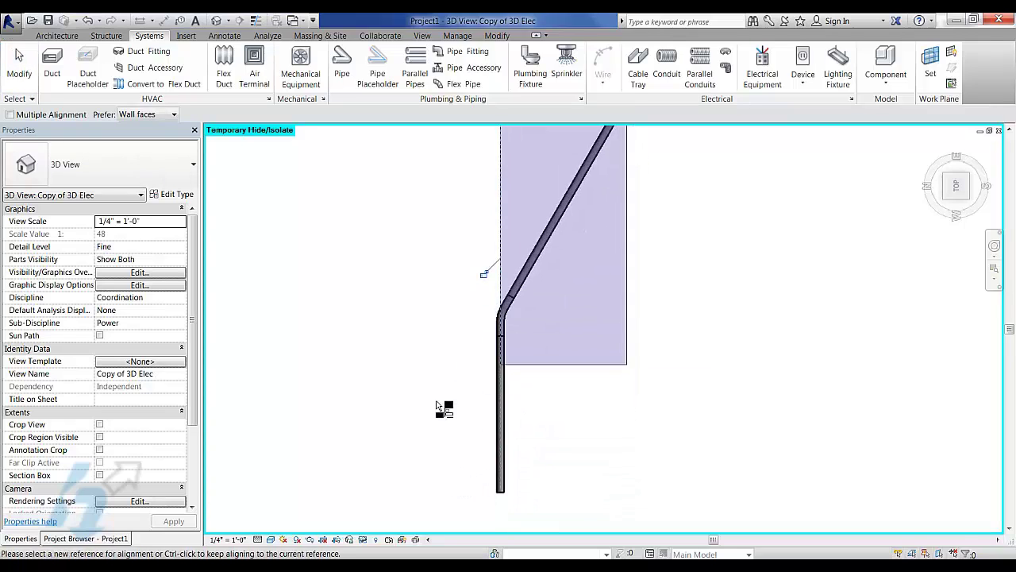
{"action": "left_click", "coordinate": [503, 282]}
{"action": "middle_click_drag", "start_coordinate": [531, 358], "coordinate": [590, 403]}
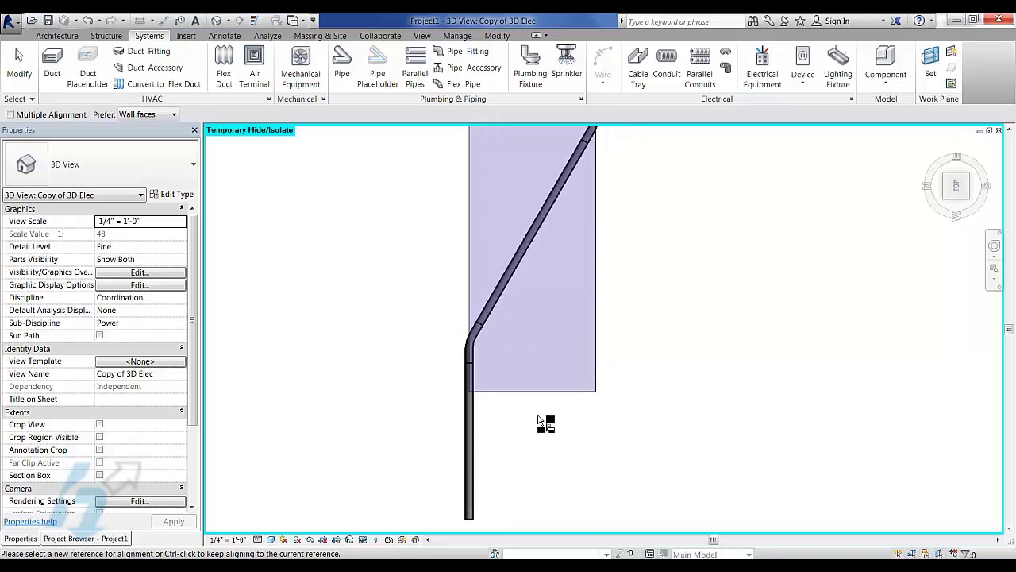
{"action": "key", "text": "Escape"}
{"action": "key", "text": "Escape"}
Examine the offset conduit run against the box in 3D and from the left side.
{"action": "middle_click_drag", "start_coordinate": [527, 471], "coordinate": [686, 363], "text": "shift"}
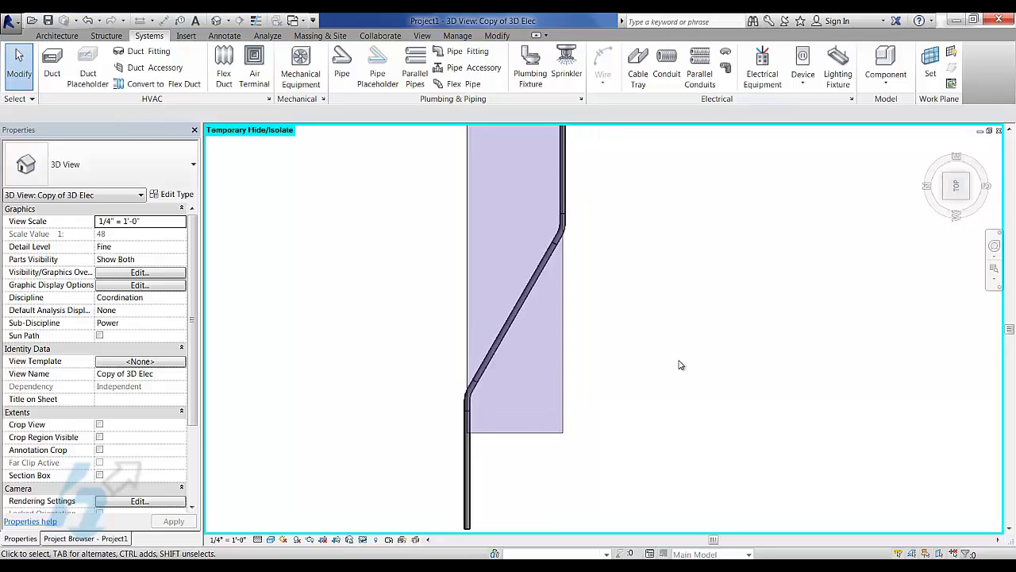
{"action": "middle_click_drag", "start_coordinate": [726, 452], "coordinate": [497, 407], "text": "shift"}
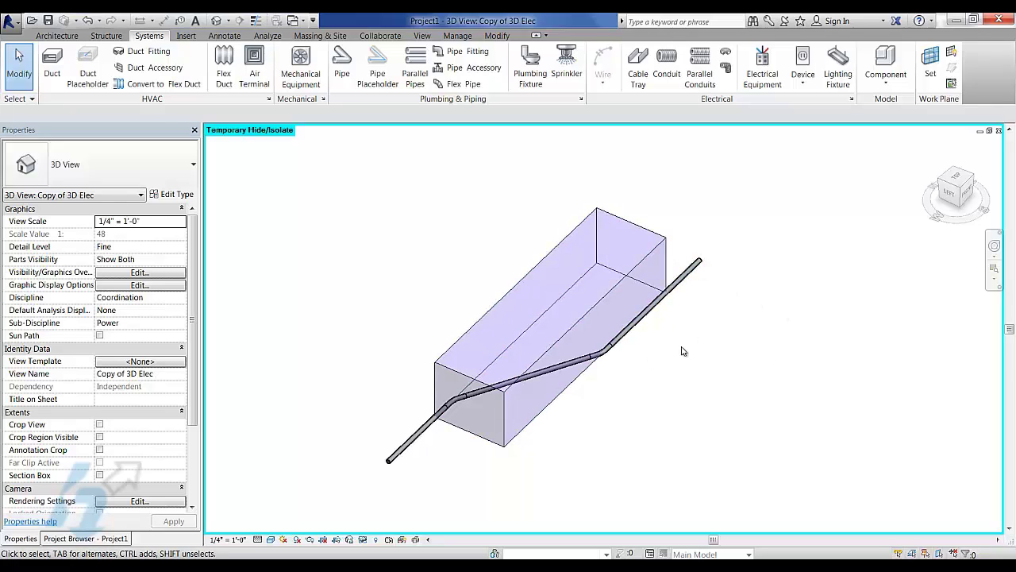
{"action": "middle_click_drag", "start_coordinate": [631, 370], "coordinate": [663, 281], "text": "shift"}
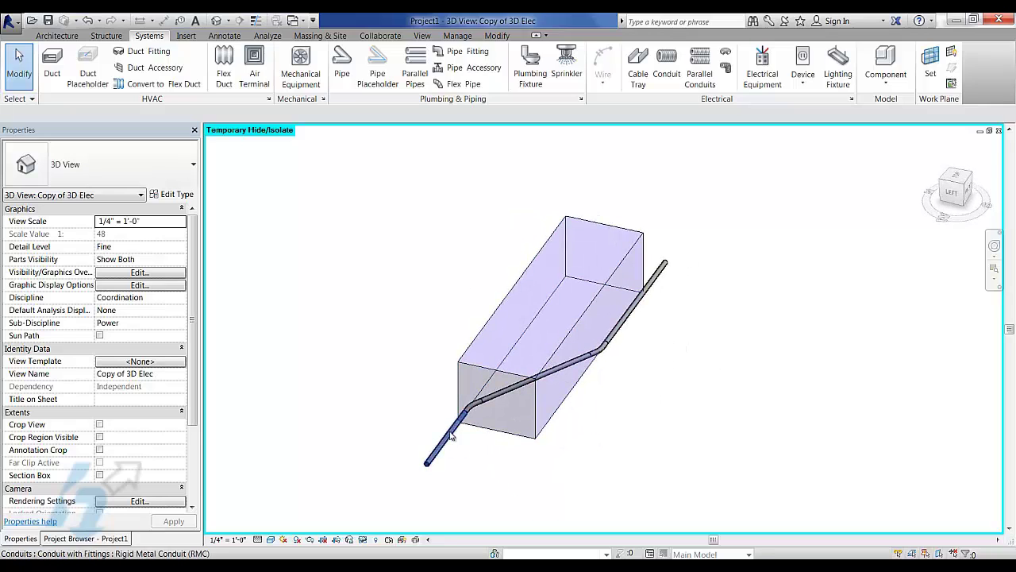
{"action": "scroll", "coordinate": [590, 450], "scroll_direction": "up", "scroll_amount": 2}
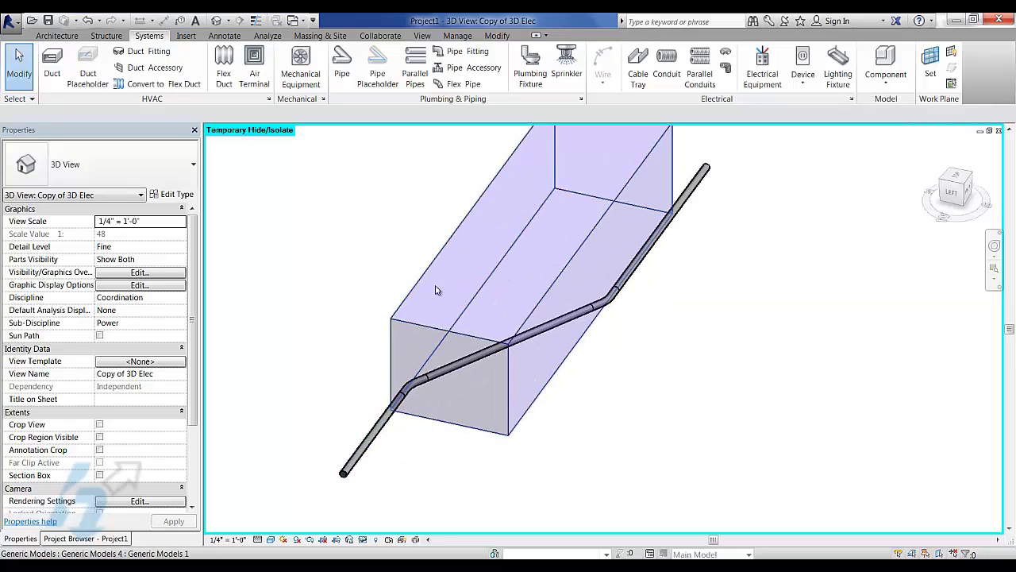
{"action": "scroll", "coordinate": [512, 435], "scroll_direction": "down", "scroll_amount": 2}
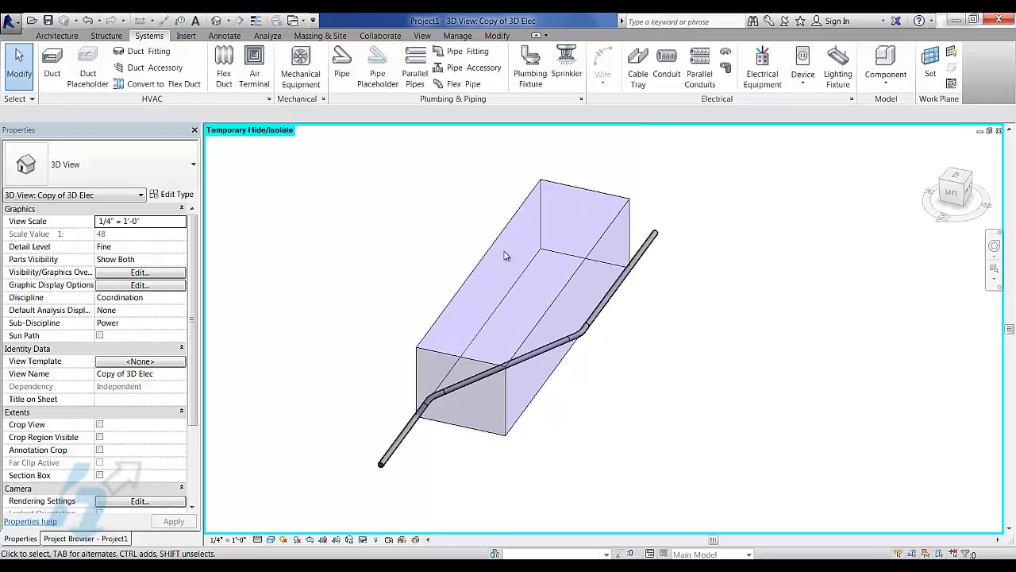
{"action": "left_click", "coordinate": [952, 192]}
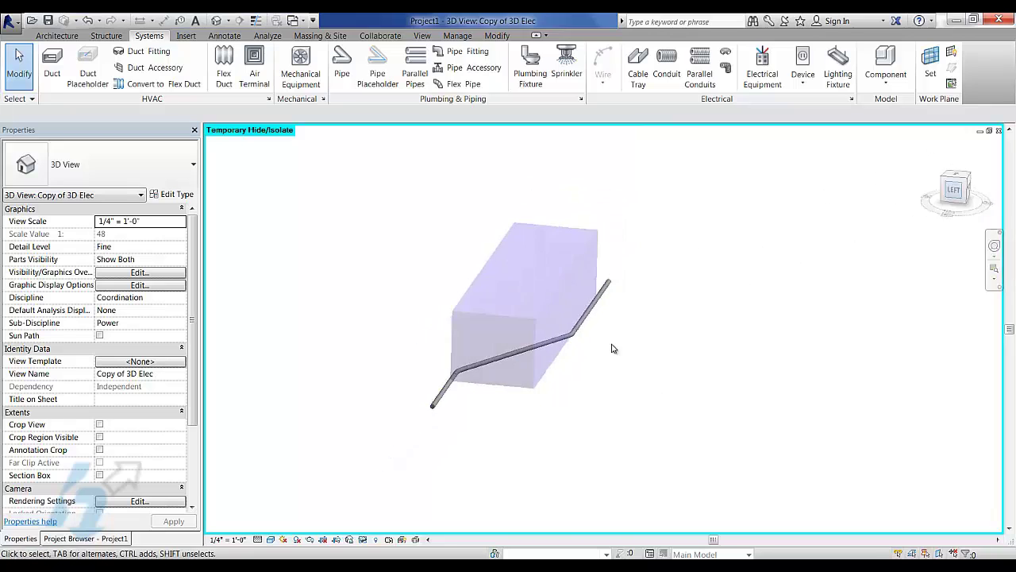
{"action": "scroll", "coordinate": [633, 340], "scroll_direction": "up", "scroll_amount": 4}
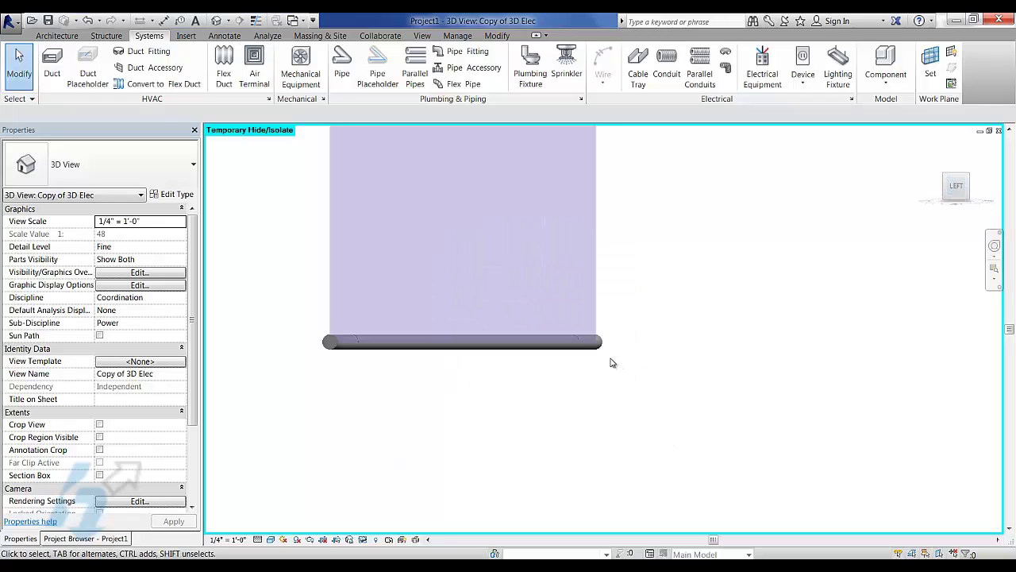
{"action": "scroll", "coordinate": [469, 425], "scroll_direction": "down", "scroll_amount": 2}
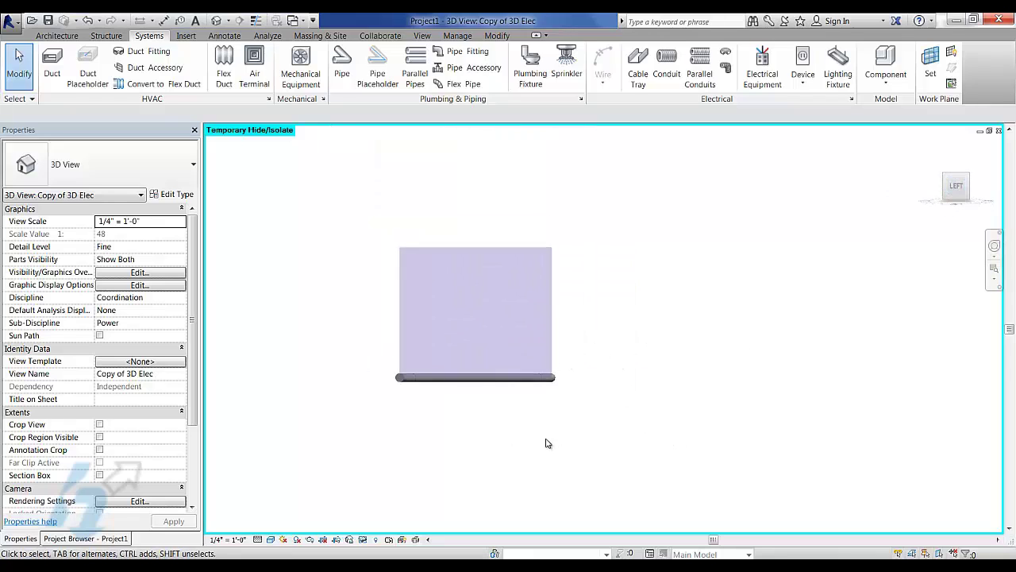
{"action": "middle_click_drag", "start_coordinate": [547, 445], "coordinate": [608, 423], "text": "shift"}
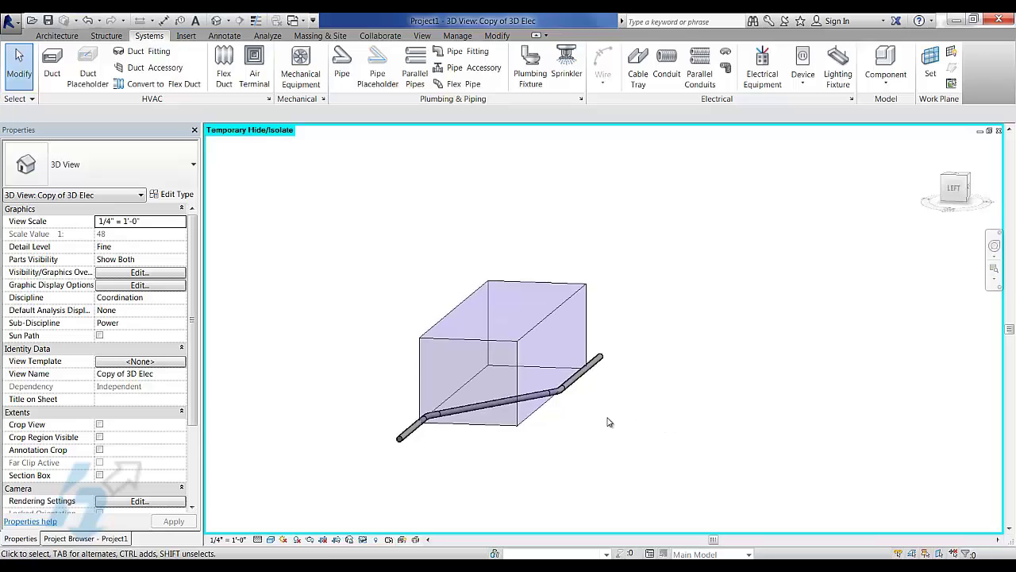
{"action": "left_click", "coordinate": [955, 190]}
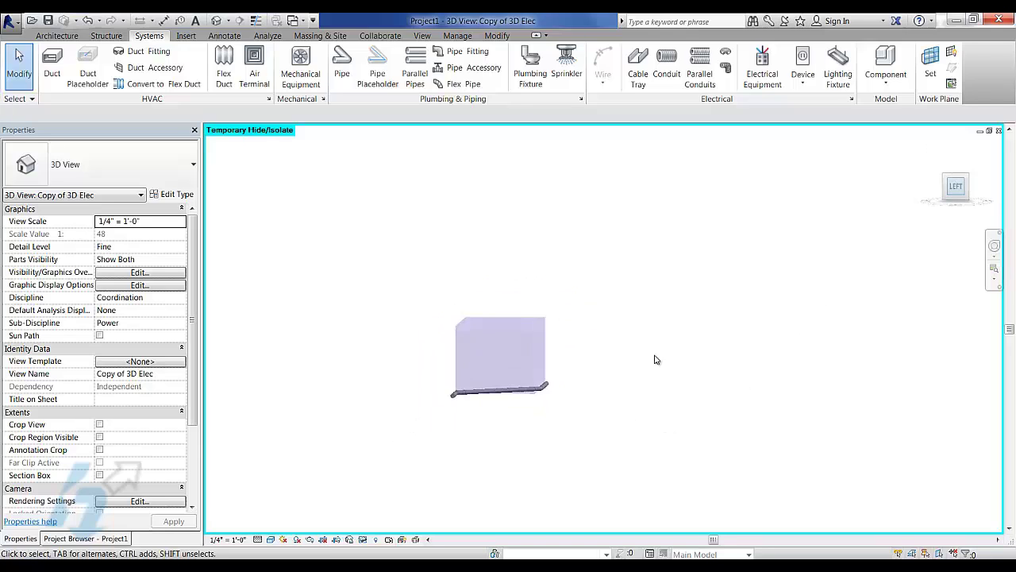
{"action": "scroll", "coordinate": [601, 381], "scroll_direction": "up", "scroll_amount": 5}
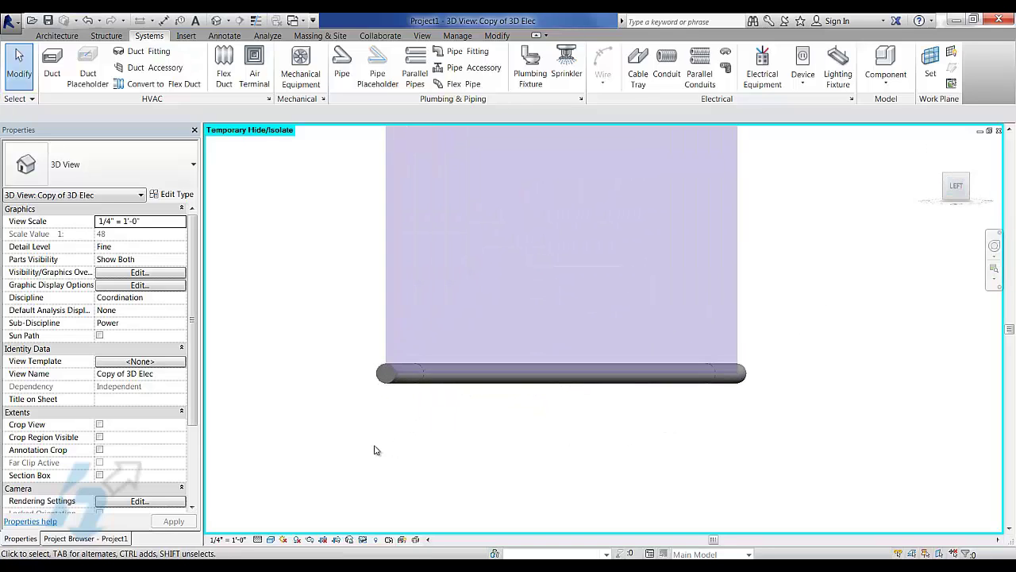
Rotate the whole connected conduit run about the near conduit's center, from the box's bottom edge to its opposite top corner.
{"action": "key", "text": "Tab"}
{"action": "left_click", "coordinate": [386, 384]}
{"action": "scroll", "coordinate": [409, 428], "scroll_direction": "down", "scroll_amount": 3}
{"action": "middle_click_drag", "start_coordinate": [358, 382], "coordinate": [685, 435], "text": "shift"}
{"action": "left_click", "coordinate": [956, 189]}
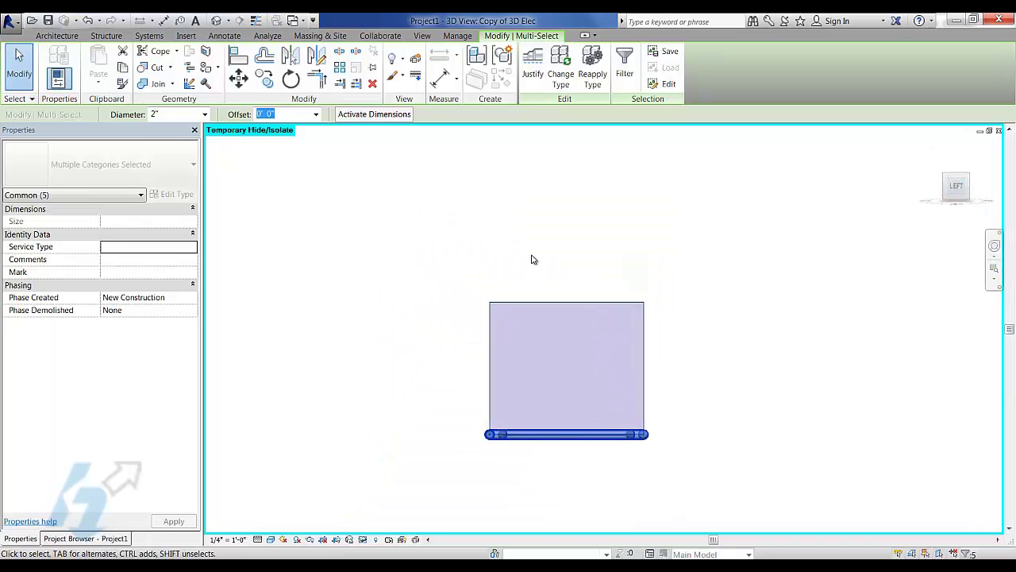
{"action": "key", "text": "r"}
{"action": "key", "text": "o"}
{"action": "left_click_drag", "start_coordinate": [568, 436], "coordinate": [490, 434]}
{"action": "scroll", "coordinate": [509, 447], "scroll_direction": "up", "scroll_amount": 8}
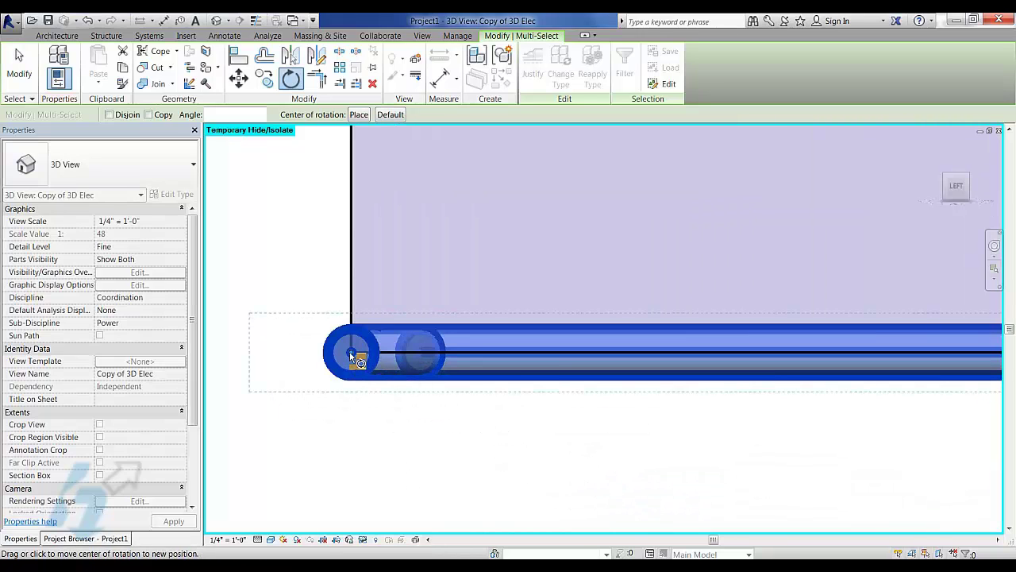
{"action": "scroll", "coordinate": [352, 354], "scroll_direction": "down", "scroll_amount": 3}
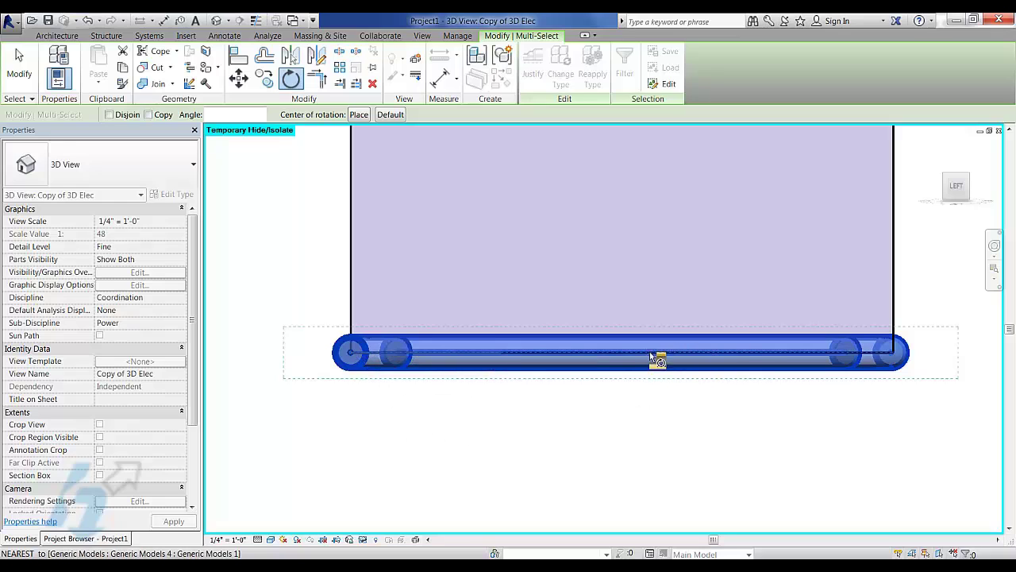
{"action": "left_click", "coordinate": [689, 356]}
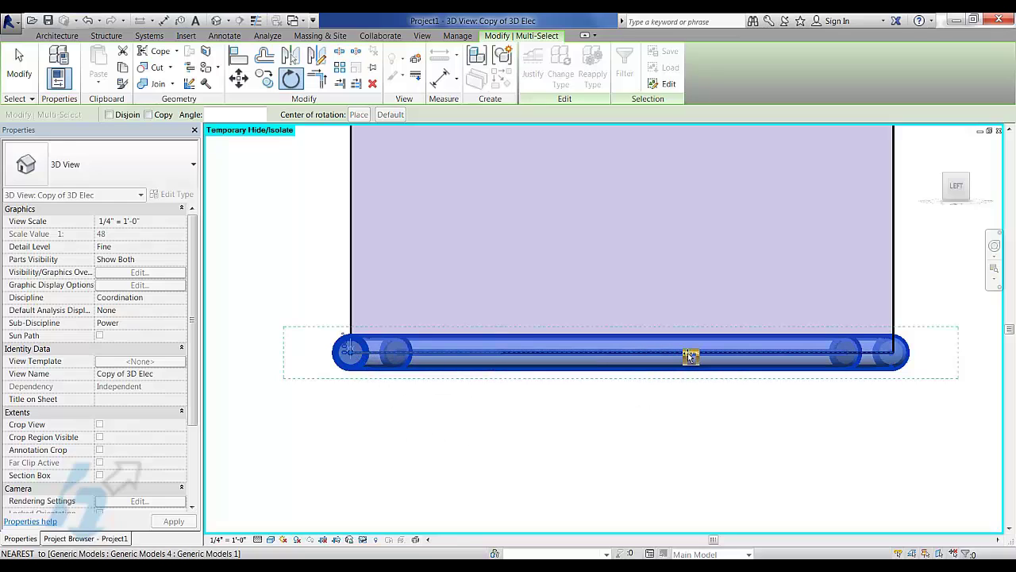
{"action": "scroll", "coordinate": [690, 356], "scroll_direction": "down", "scroll_amount": 3}
{"action": "middle_click_drag", "start_coordinate": [688, 347], "coordinate": [604, 385]}
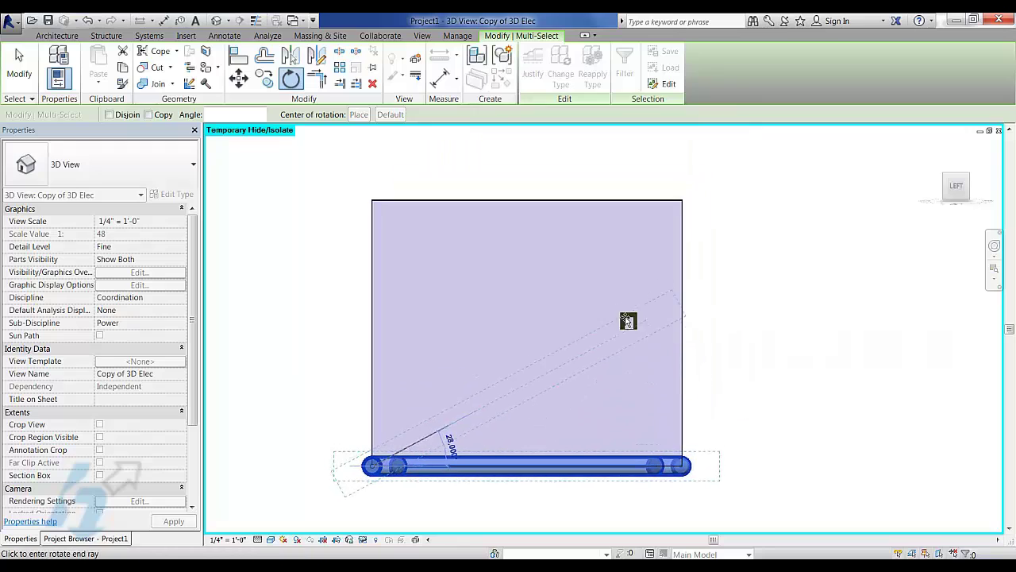
{"action": "left_click", "coordinate": [682, 200]}
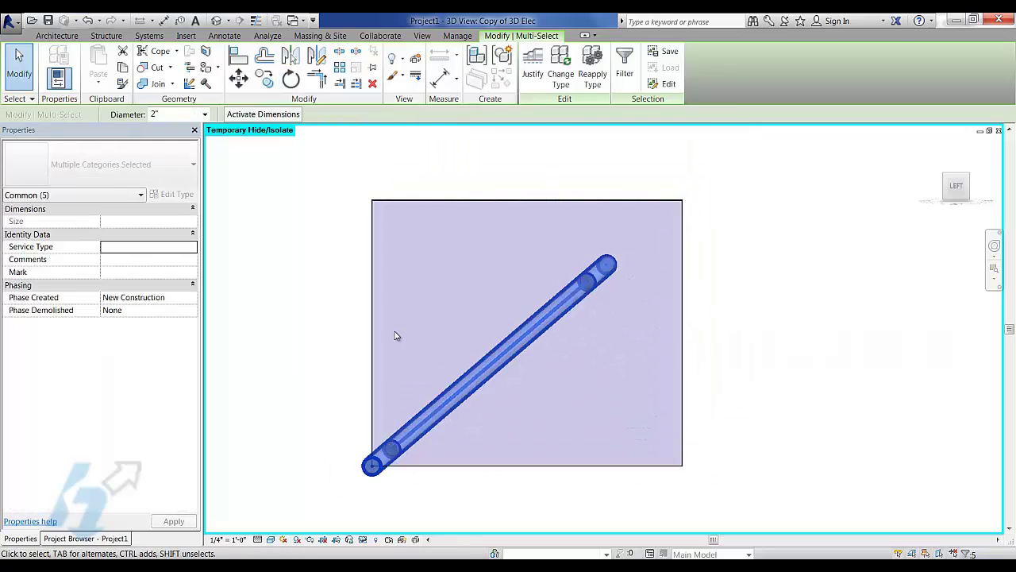
Try the Move command on the far elbow, from its center point to the box's opposite top corner, and undo the move.
{"action": "left_click", "coordinate": [313, 311]}
{"action": "left_click", "coordinate": [606, 264]}
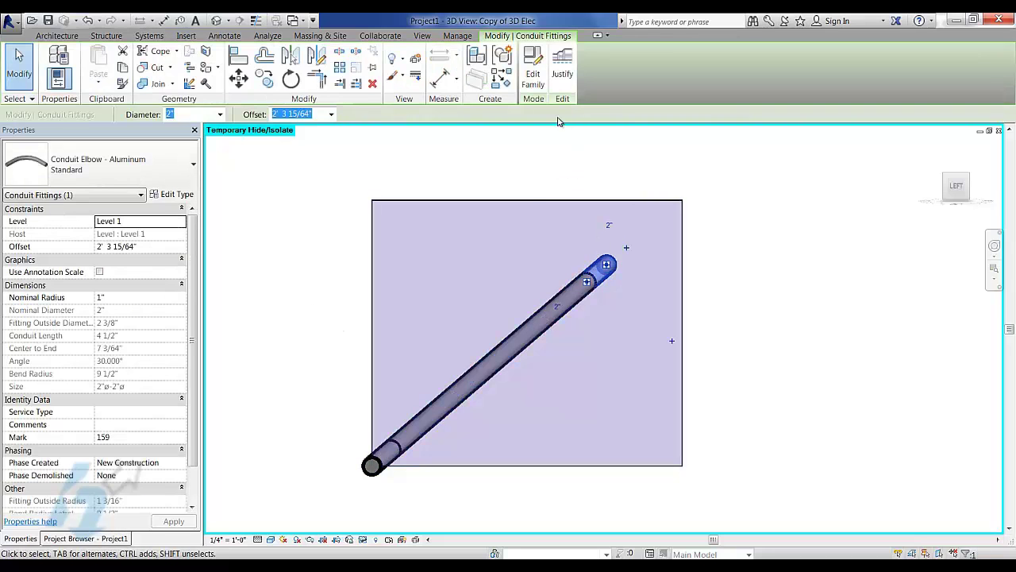
{"action": "left_click", "coordinate": [240, 79]}
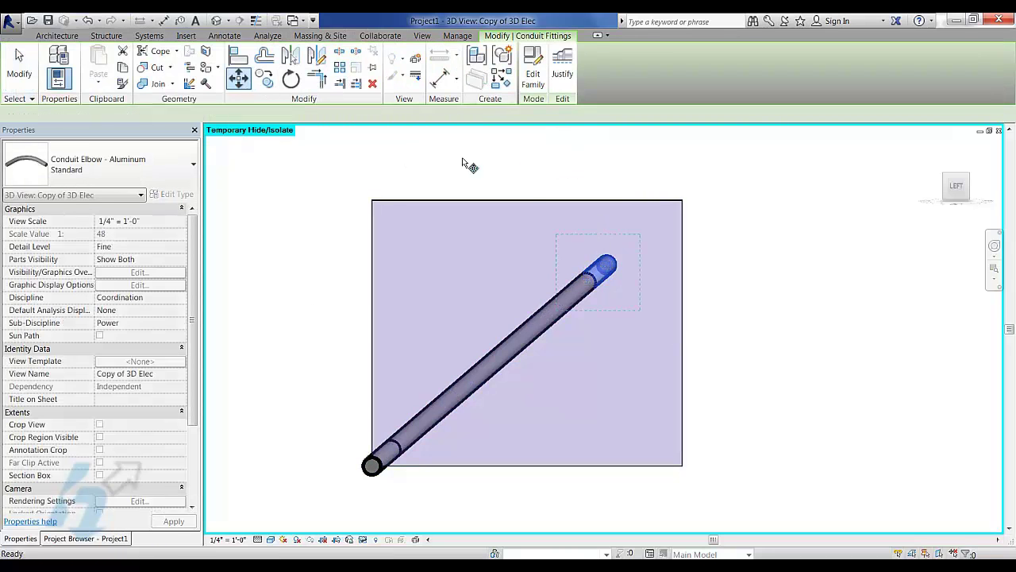
{"action": "left_click", "coordinate": [609, 270]}
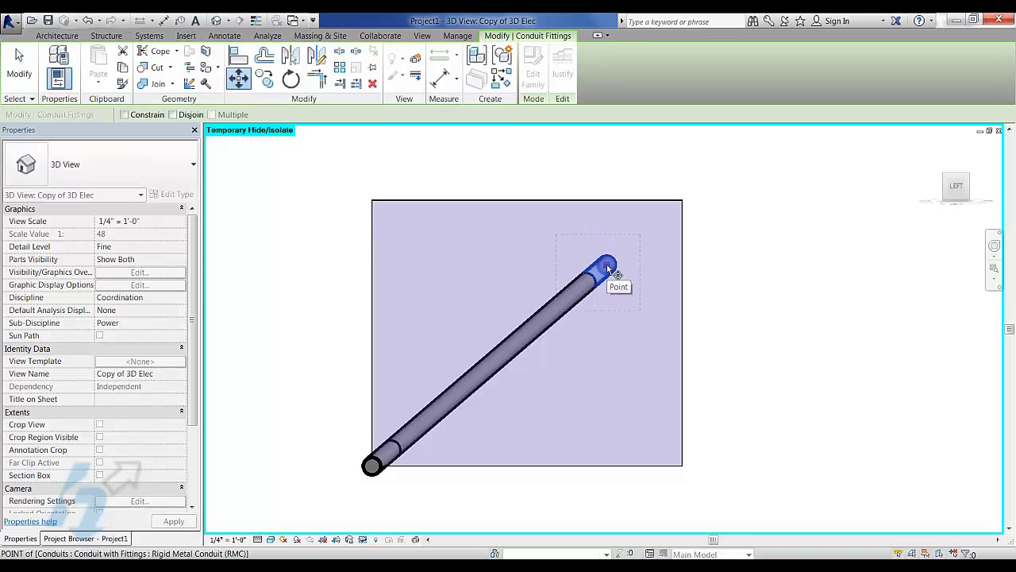
{"action": "left_click", "coordinate": [683, 198]}
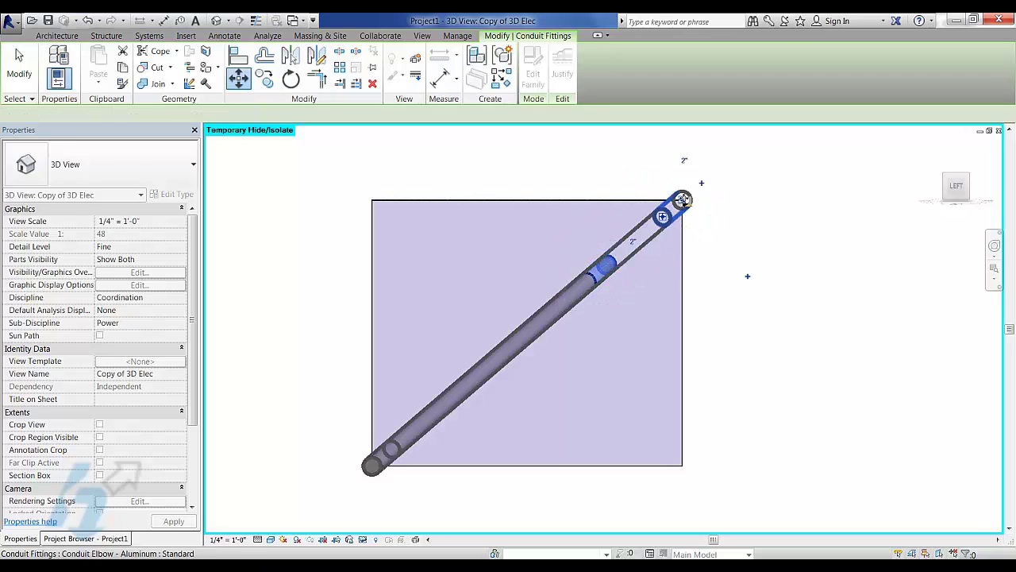
{"action": "left_click", "coordinate": [578, 185]}
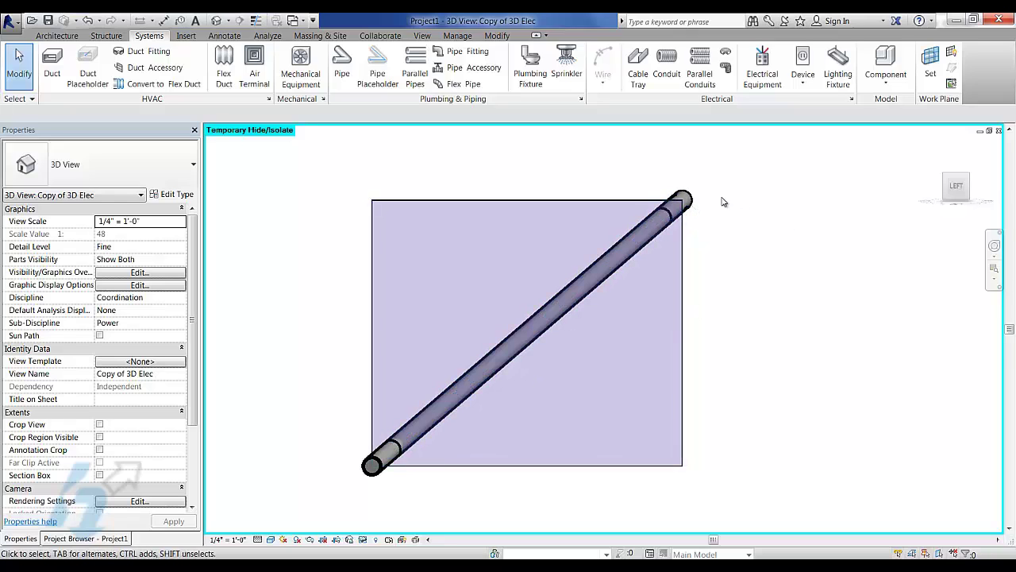
{"action": "key", "text": "ctrl+z"}
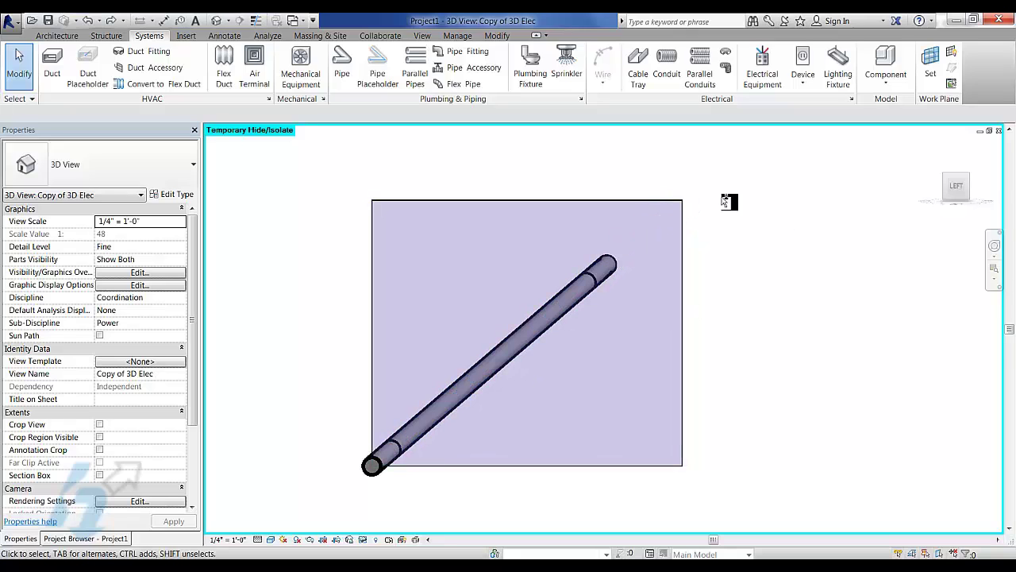
Try to pull the far elbow by its end connector directly to the box's opposite top corner, without the Move command.
{"action": "left_click", "coordinate": [606, 266]}
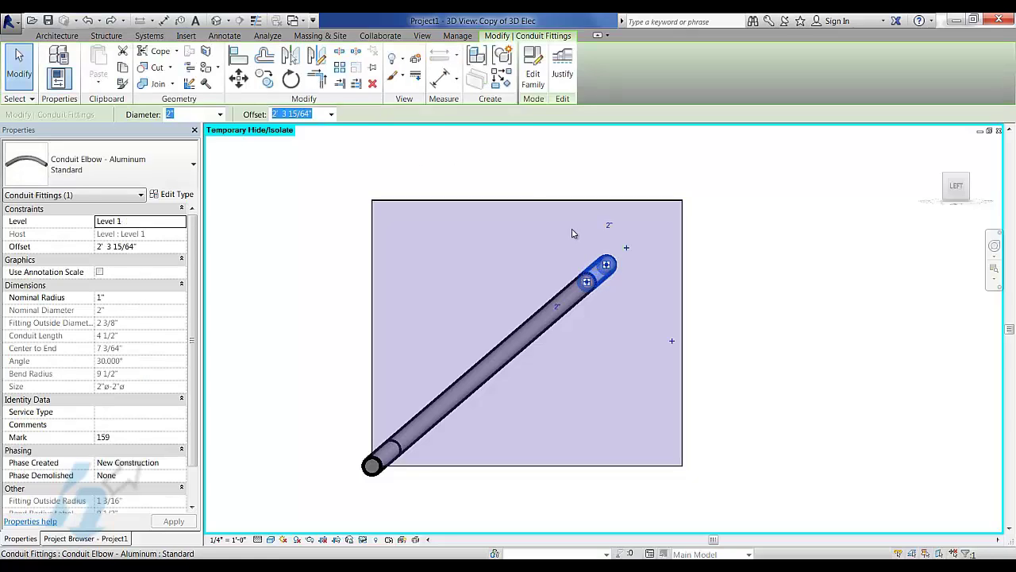
{"action": "left_click", "coordinate": [598, 177]}
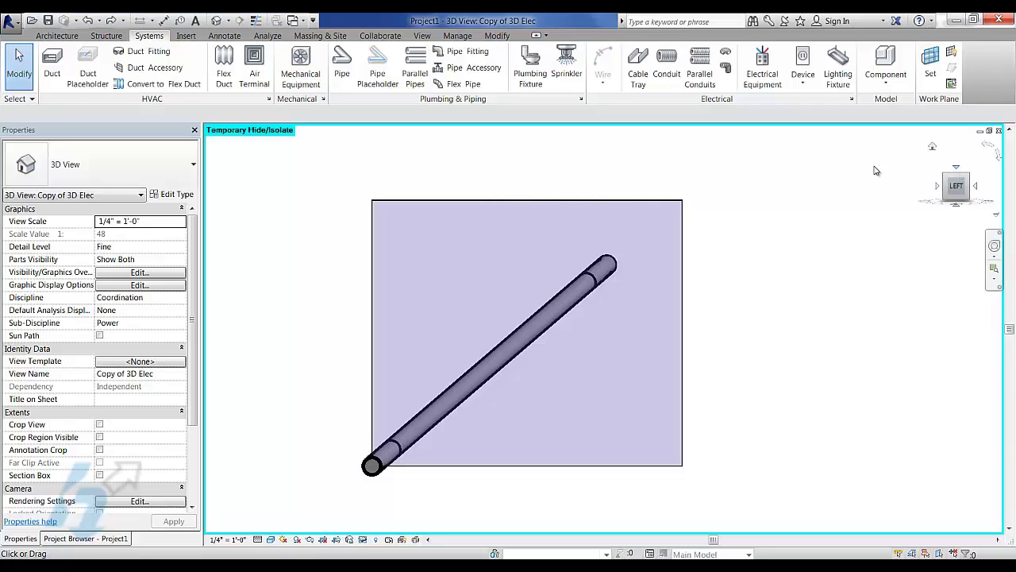
{"action": "left_click", "coordinate": [602, 262]}
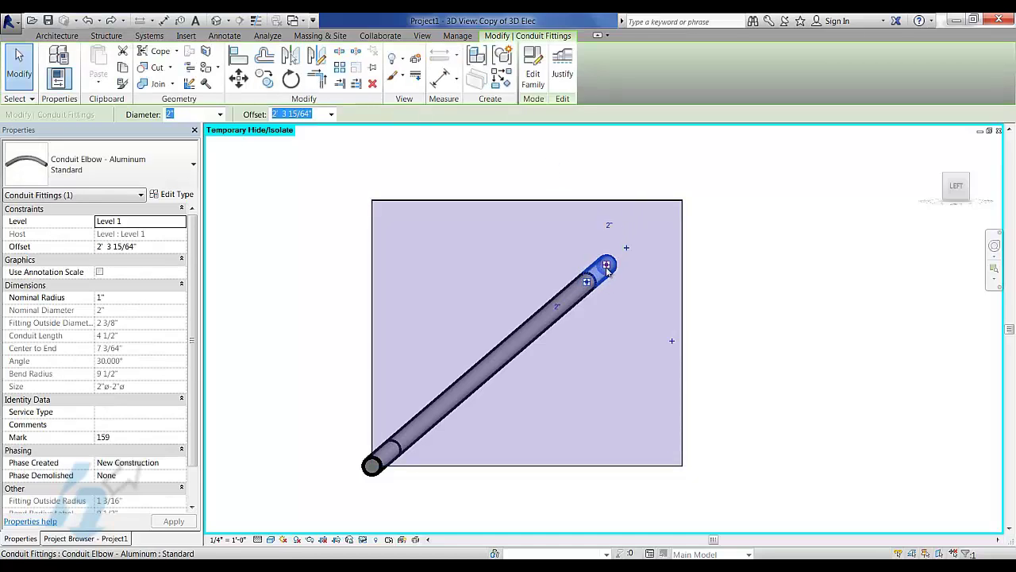
{"action": "left_click_drag", "start_coordinate": [607, 266], "coordinate": [697, 182]}
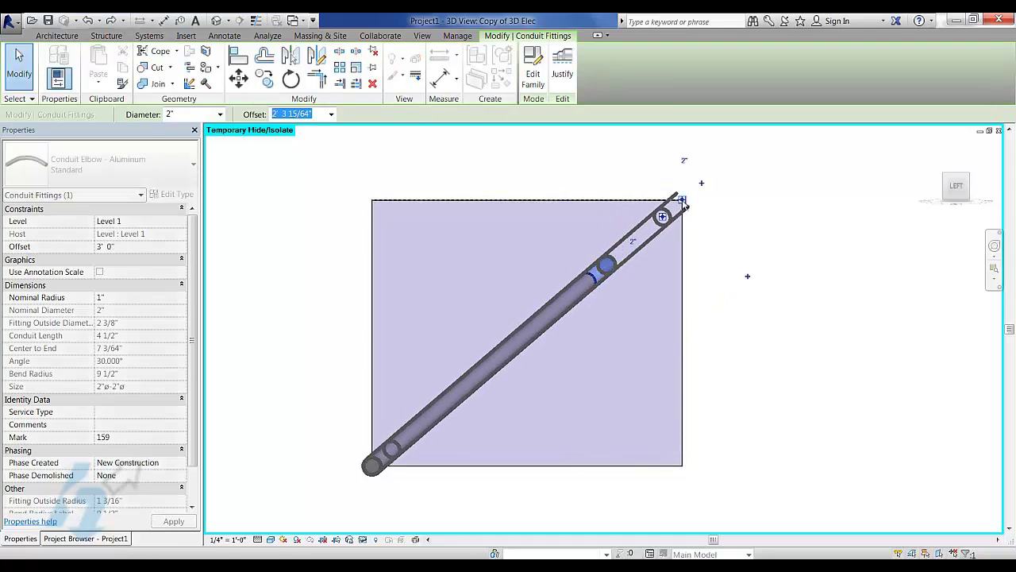
{"action": "left_click", "coordinate": [552, 167]}
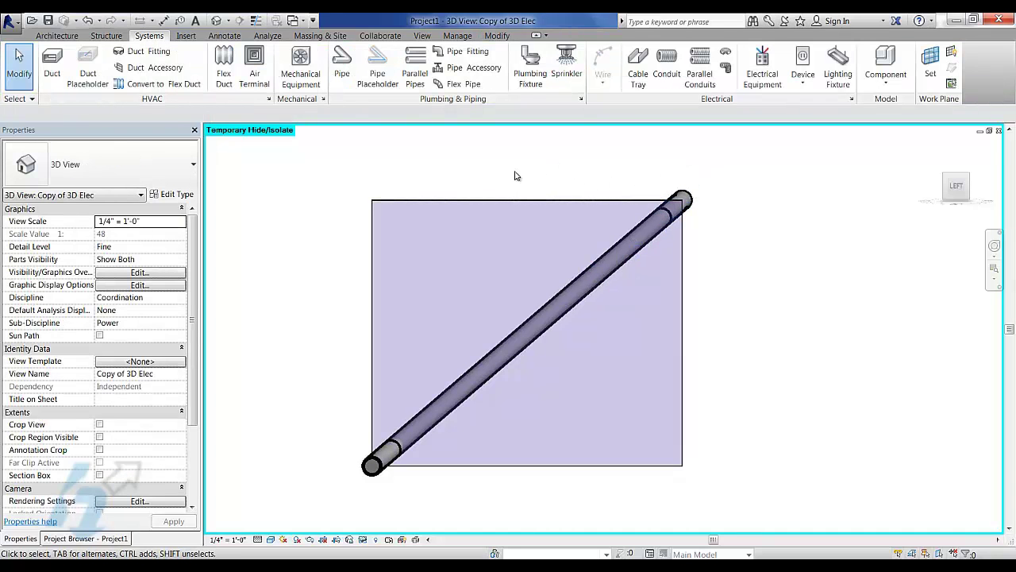
{"action": "middle_click_drag", "start_coordinate": [583, 174], "coordinate": [454, 205]}
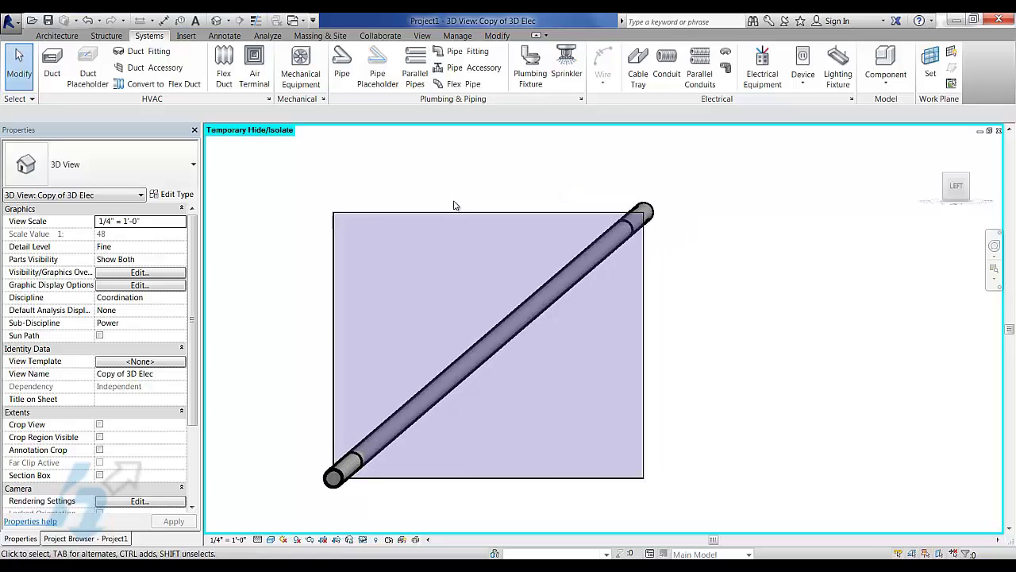
Check the far elbow's connection to the straight conduit in 3D and undo the elbow's direct relocation.
{"action": "left_click", "coordinate": [645, 209]}
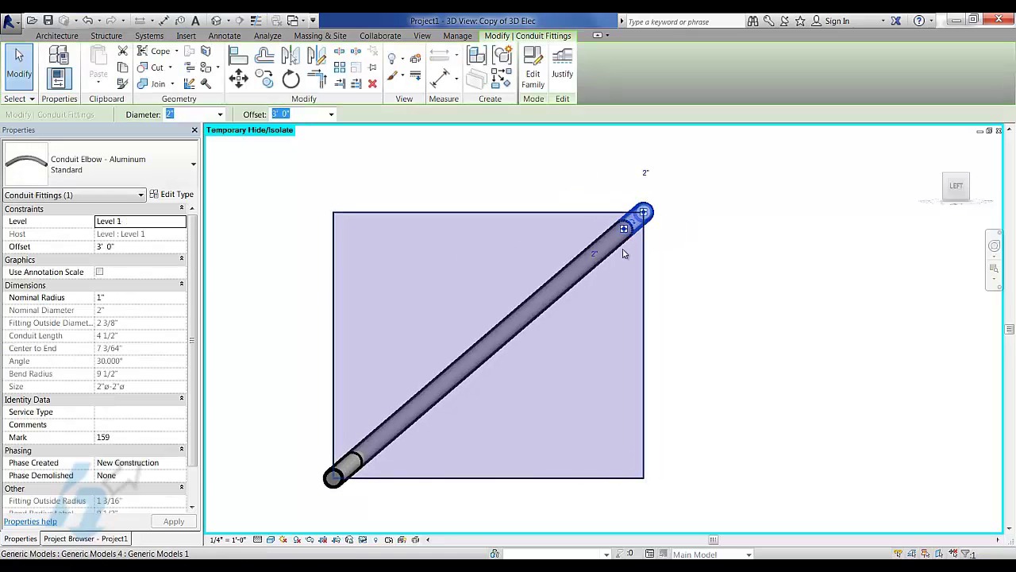
{"action": "left_click", "coordinate": [553, 184]}
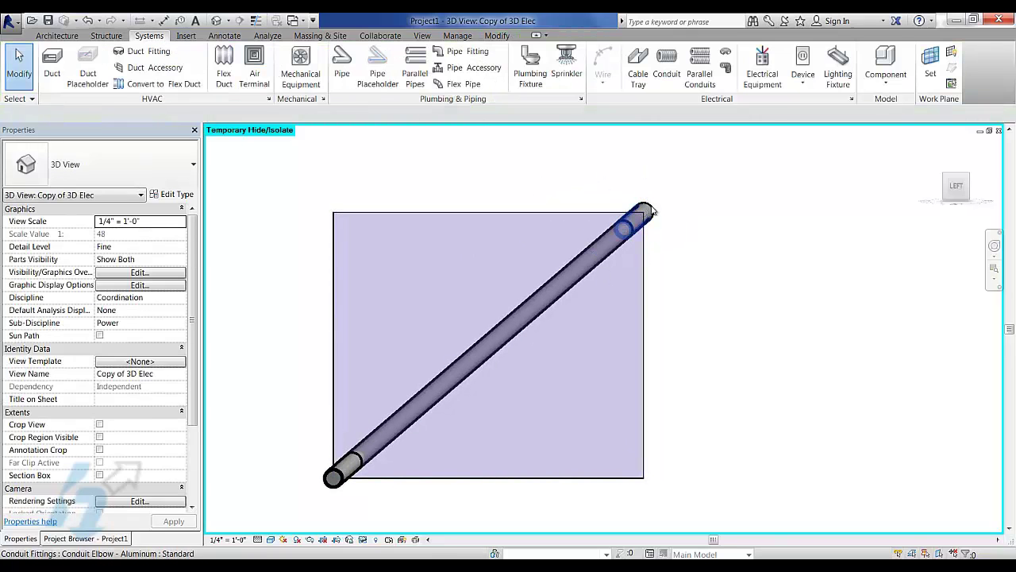
{"action": "middle_click_drag", "start_coordinate": [516, 249], "coordinate": [484, 318], "text": "shift"}
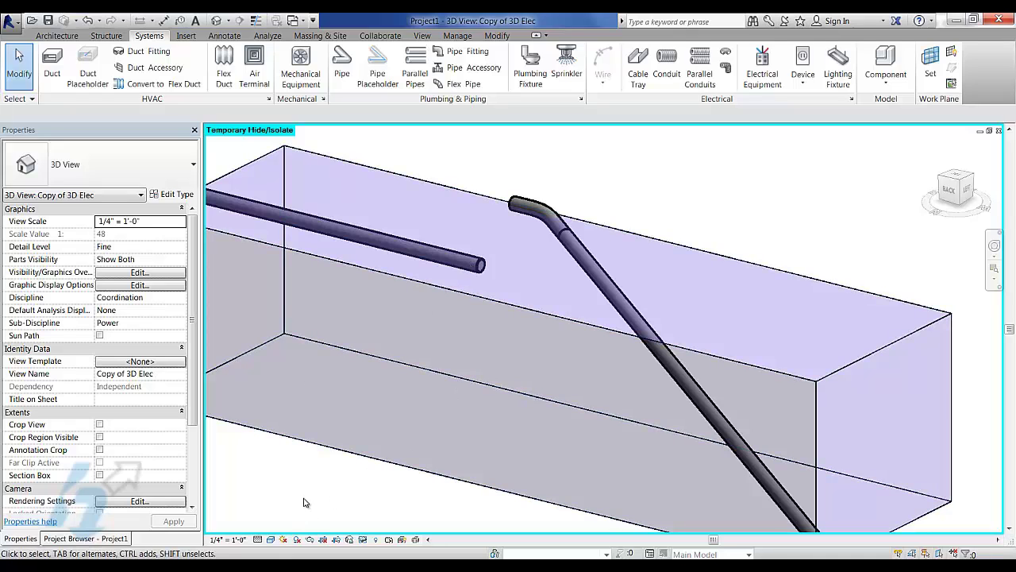
{"action": "middle_click_drag", "start_coordinate": [303, 501], "coordinate": [603, 333], "text": "shift"}
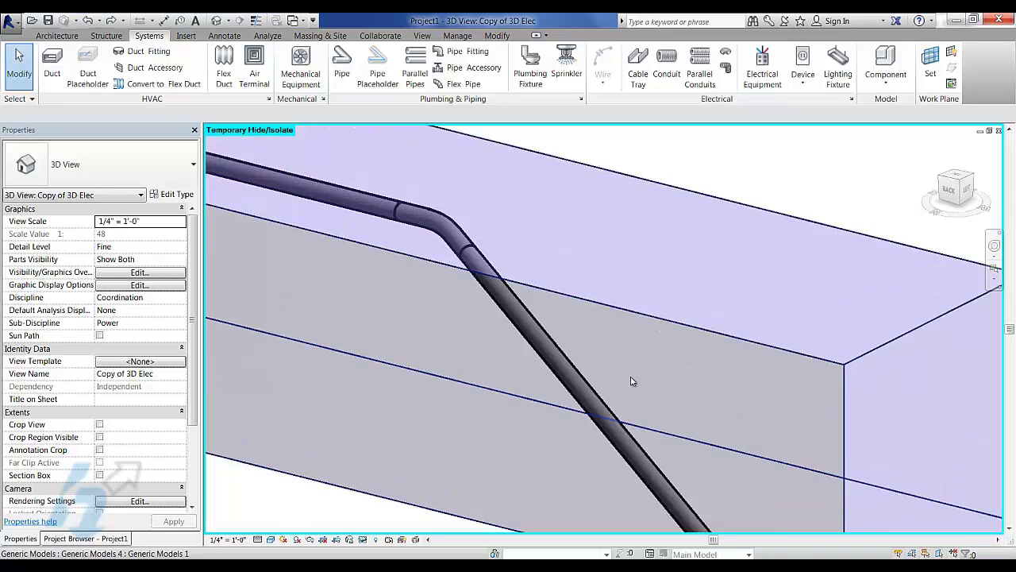
In the left side view, move the far elbow from its center point to the box's opposite top corner using the Move command.
{"action": "left_click", "coordinate": [969, 190]}
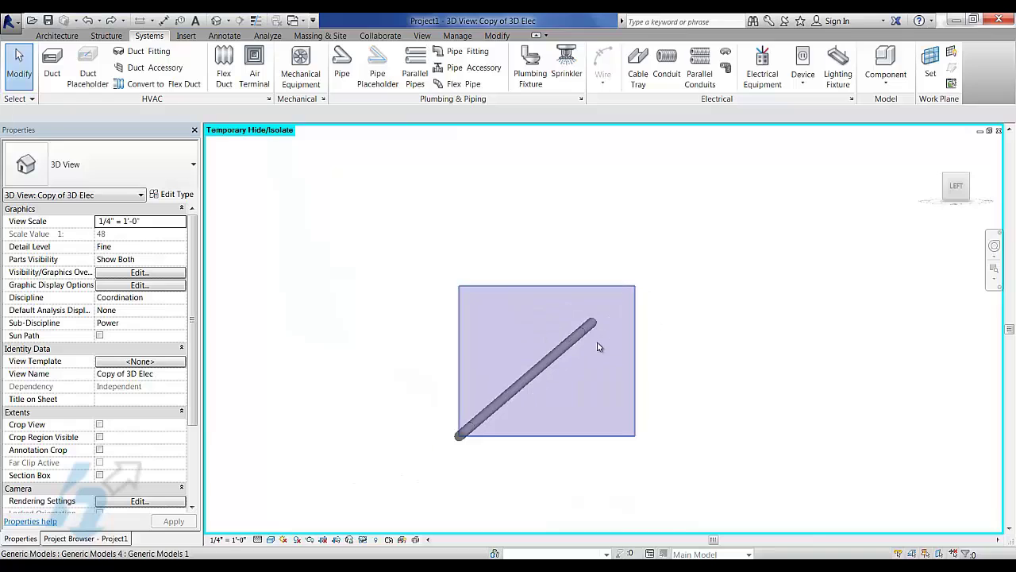
{"action": "scroll", "coordinate": [599, 346], "scroll_direction": "up", "scroll_amount": 2}
{"action": "left_click", "coordinate": [599, 247]}
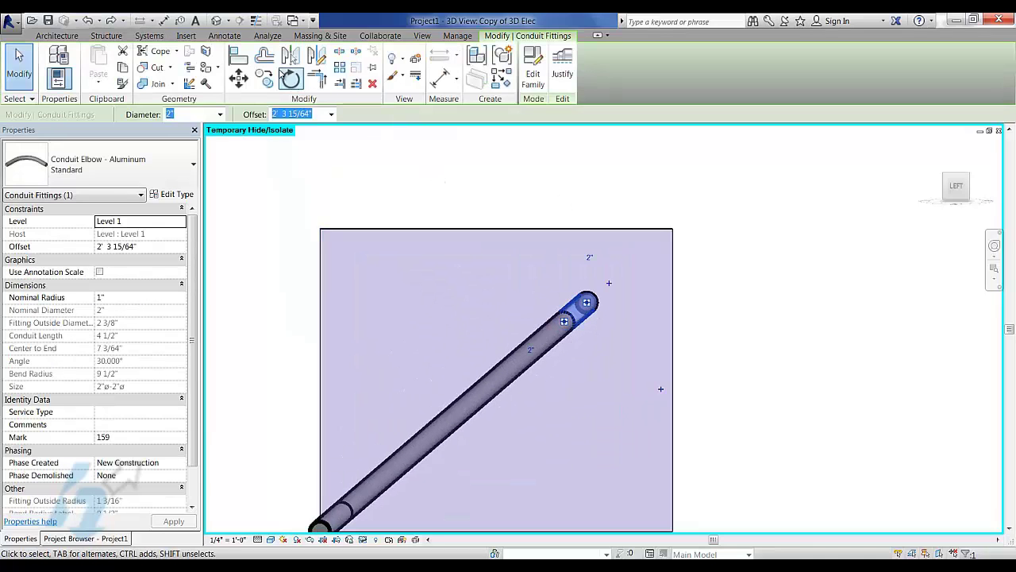
{"action": "left_click", "coordinate": [238, 77]}
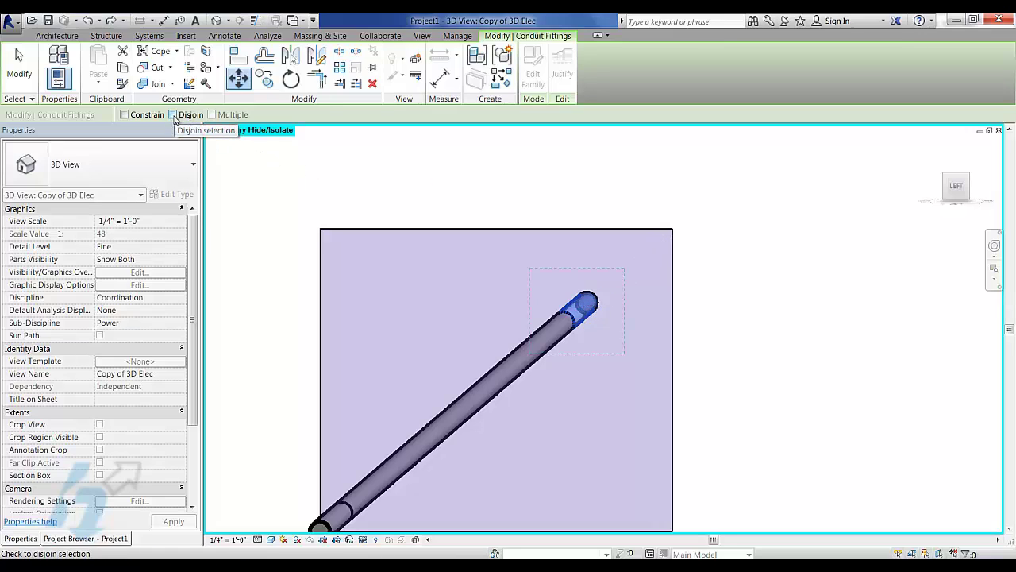
{"action": "left_click", "coordinate": [592, 304]}
{"action": "left_click", "coordinate": [671, 235]}
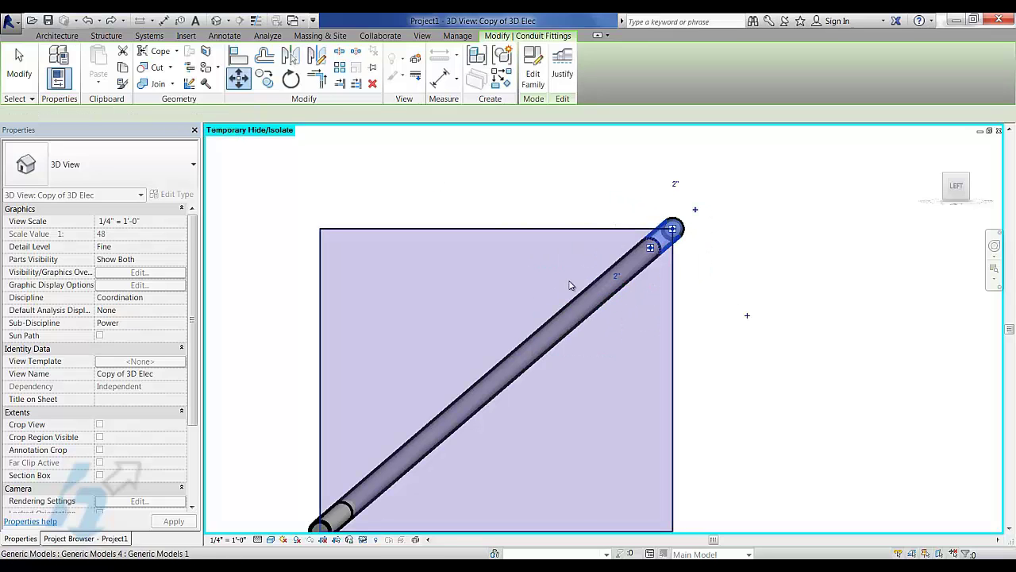
Select the whole connected conduit run and examine it against the box in 3D.
{"action": "scroll", "coordinate": [578, 326], "scroll_direction": "down", "scroll_amount": 3}
{"action": "middle_click_drag", "start_coordinate": [579, 326], "coordinate": [632, 265], "text": "shift"}
{"action": "key", "text": "Escape"}
{"action": "left_click", "coordinate": [655, 189]}
{"action": "scroll", "coordinate": [679, 340], "scroll_direction": "up", "scroll_amount": 2}
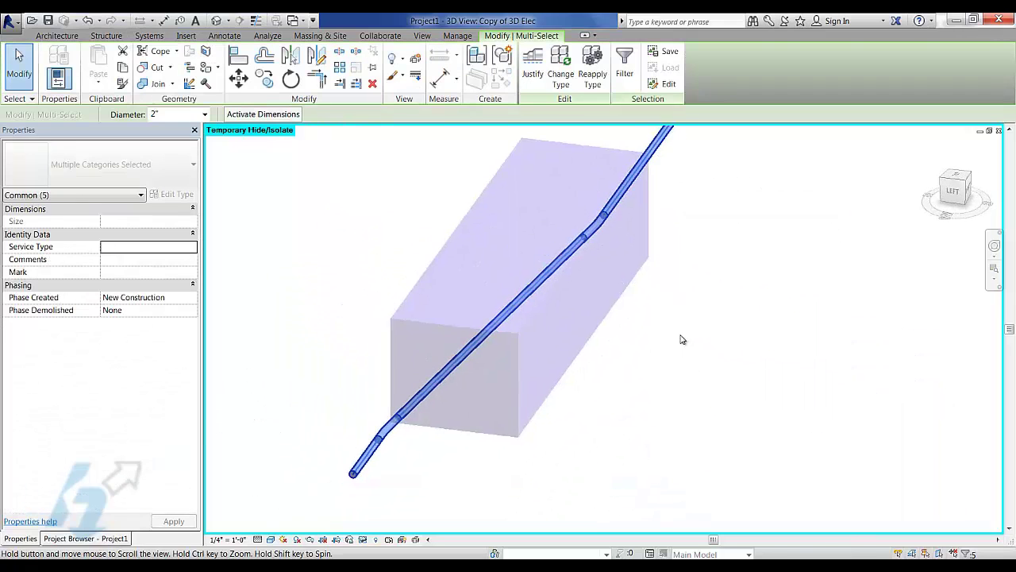
{"action": "scroll", "coordinate": [580, 397], "scroll_direction": "down", "scroll_amount": 3}
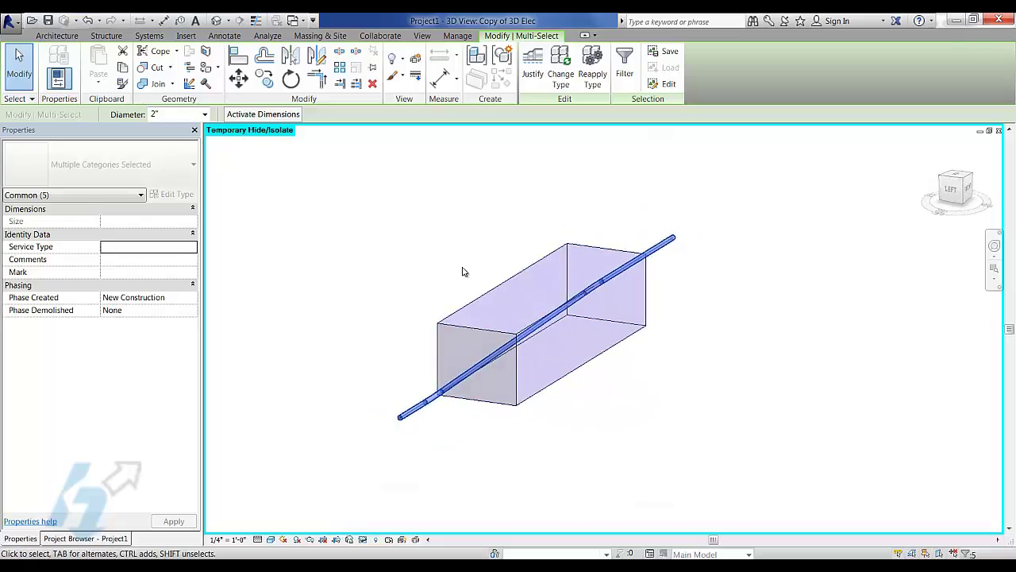